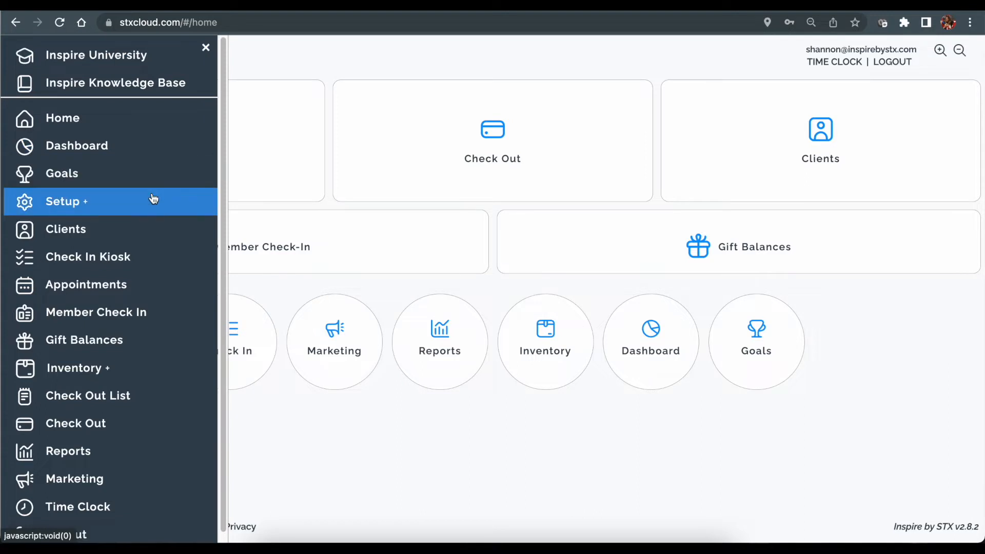
Expand Setup in the side menu and go to Setup Appointments & Emails.
click(153, 199)
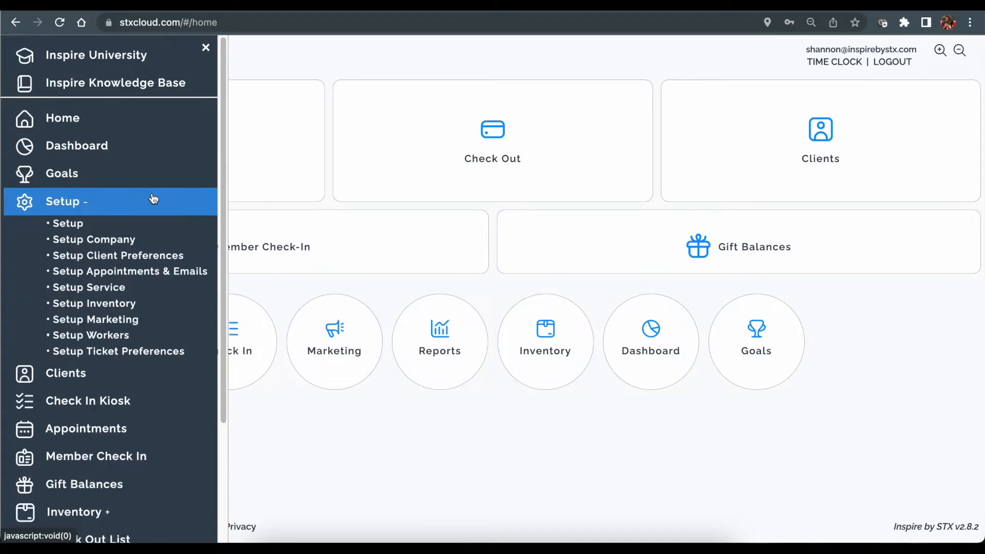
click(154, 272)
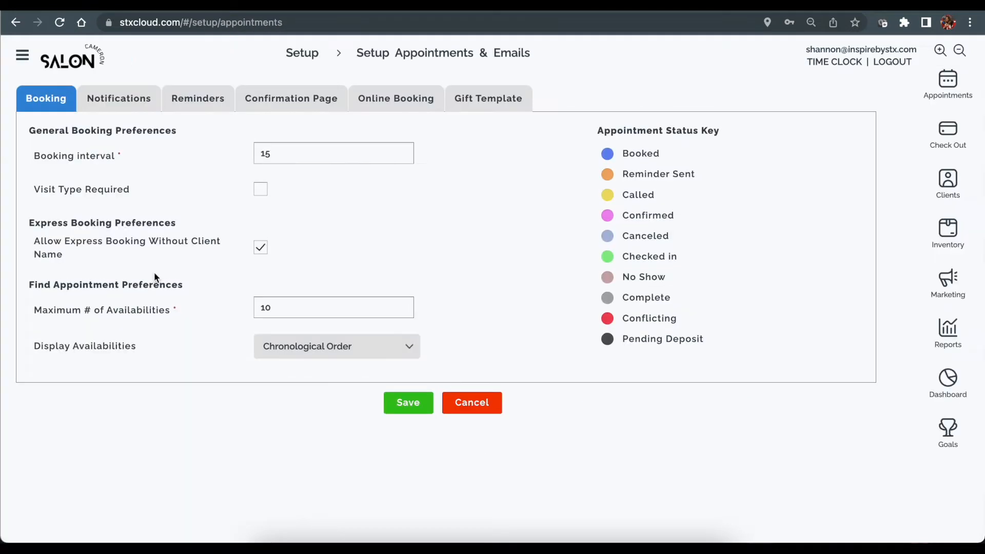
Switch to the Online Booking tab and highlight the salon's Online Booking URL.
click(397, 103)
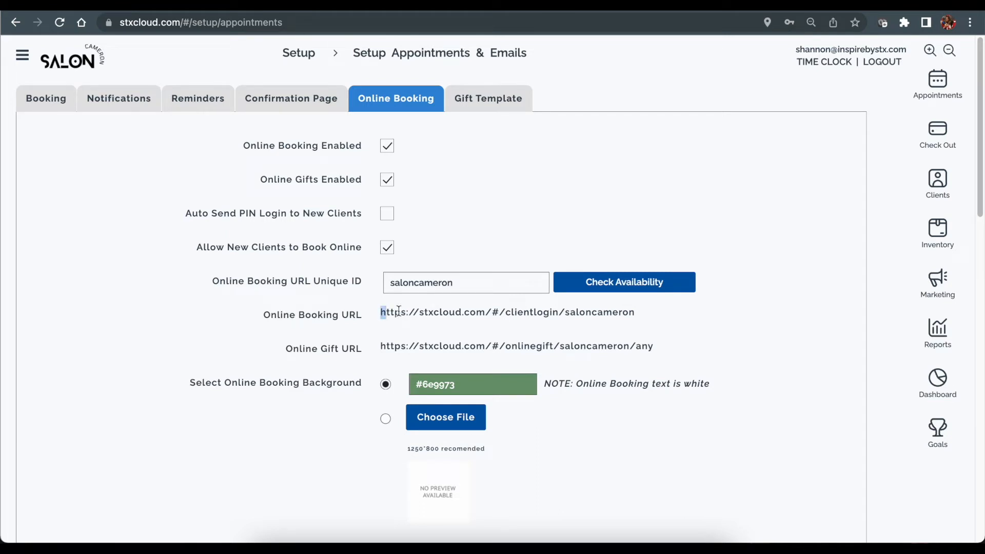
drag(380, 312, 646, 311)
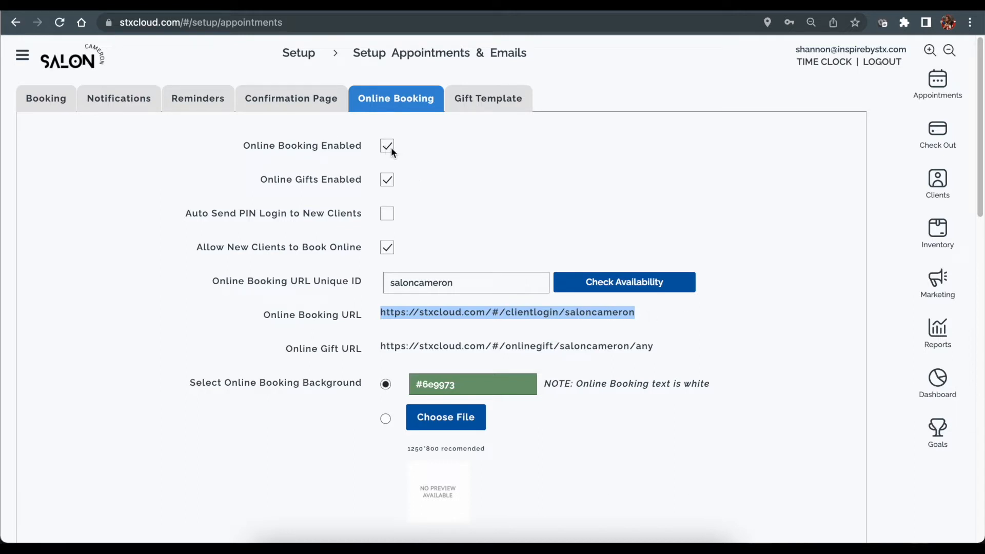
Turn off Allow New Clients to Book Online, keeping online booking and gifts enabled.
click(405, 148)
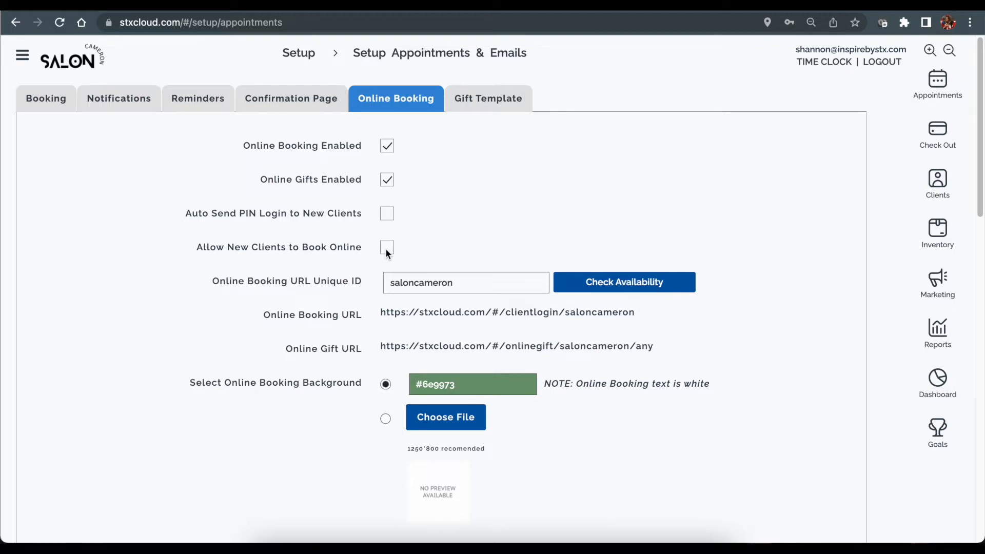
Open the Clients page in a new tab and open the client found by searching.
right_click(938, 179)
click(903, 182)
click(478, 6)
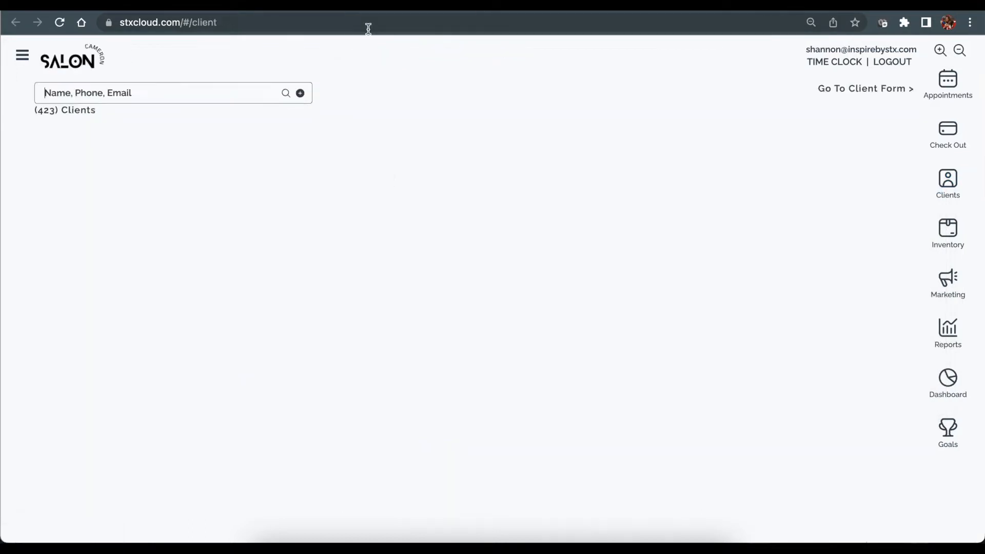
text(carol)
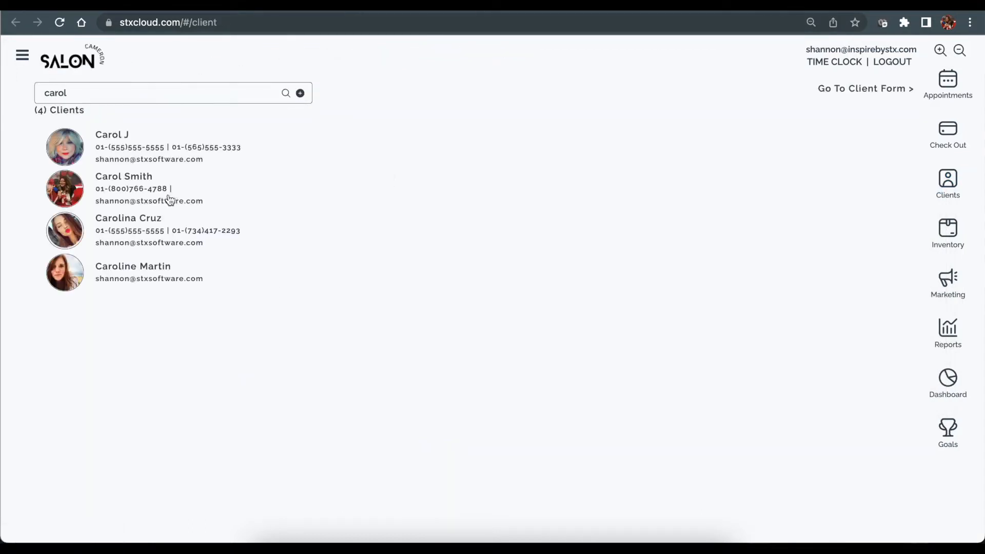
click(136, 145)
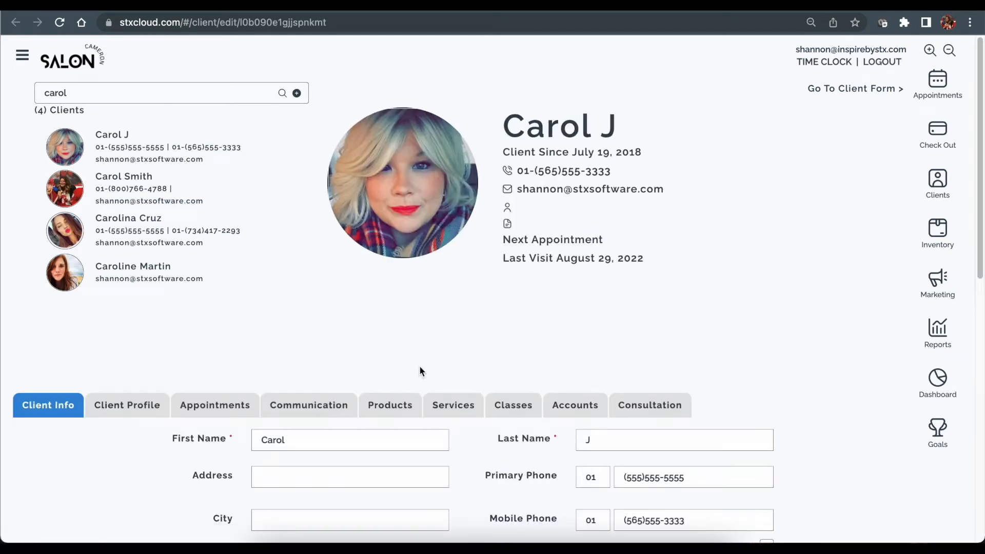
On the client's Appointments tab, tick Allow Online Booking and enter an online booking password.
click(213, 407)
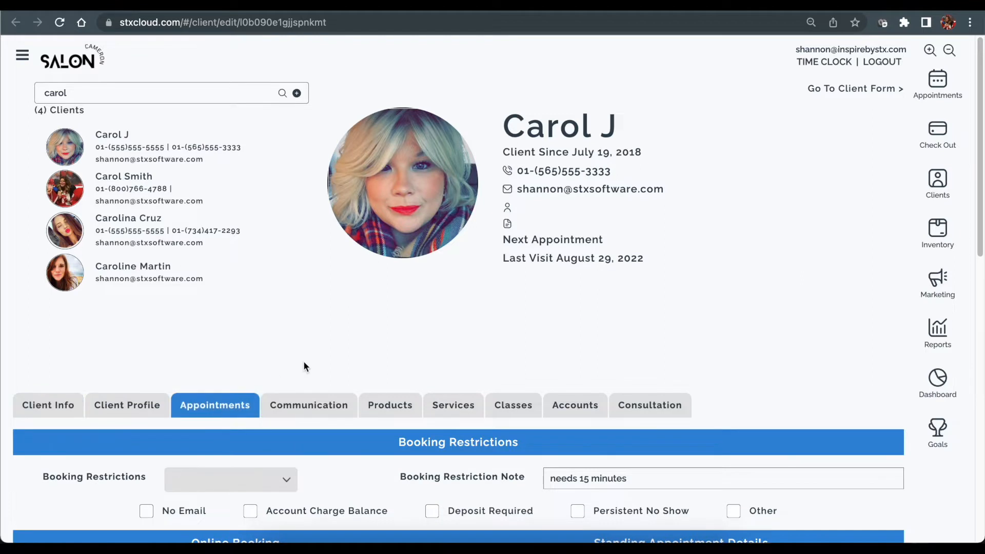
scroll(304, 365, down, 5)
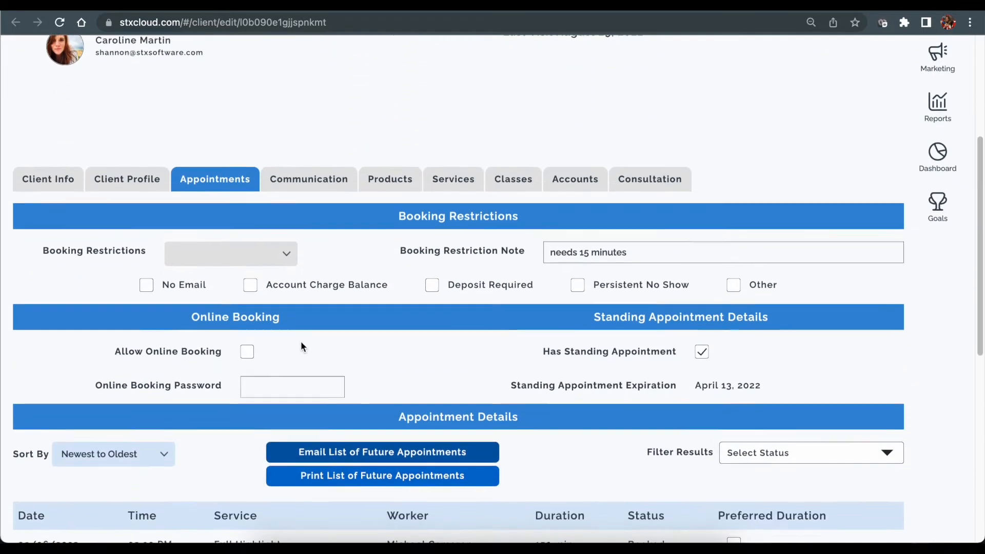
click(247, 354)
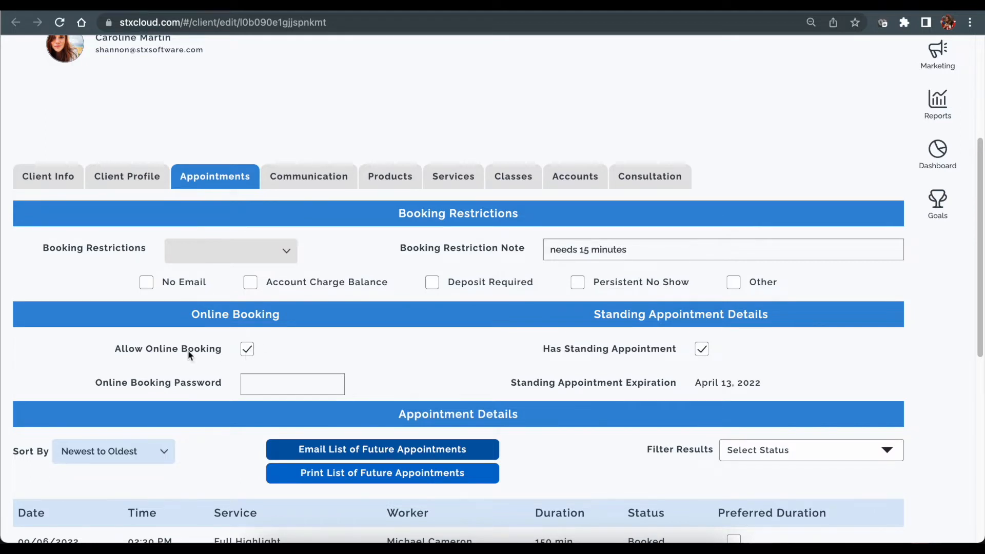
click(256, 387)
text(1234)
scroll(287, 365, up, 1)
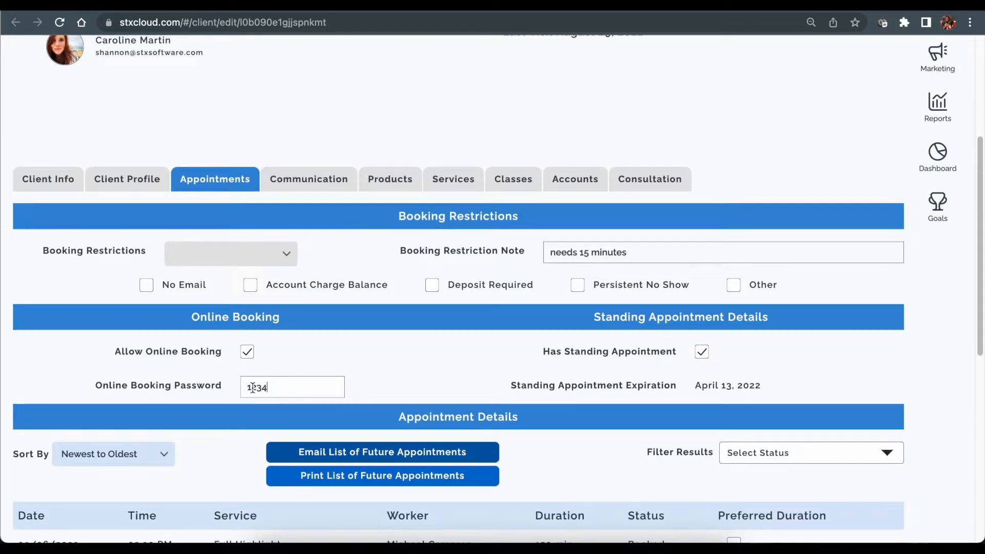
scroll(315, 378, down, 1)
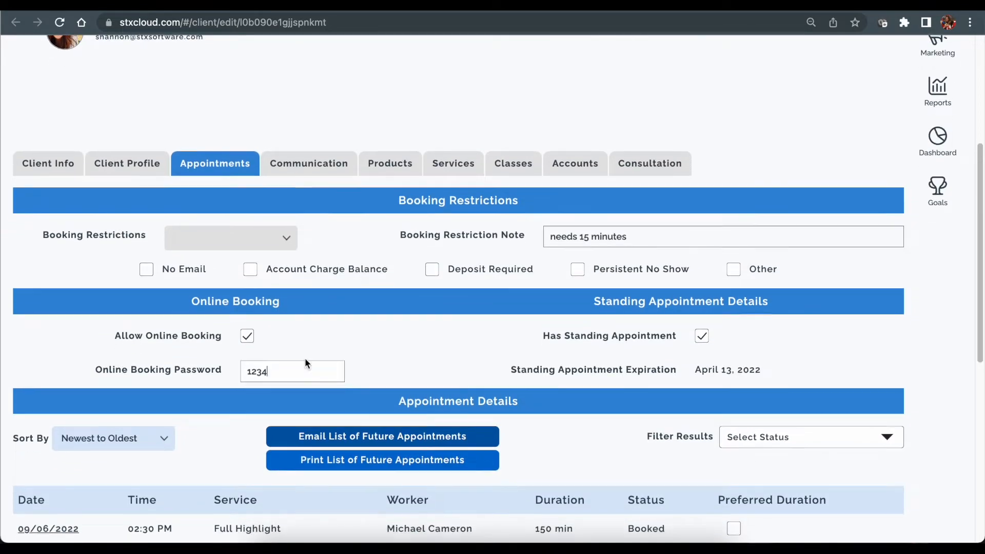
scroll(306, 362, up, 10)
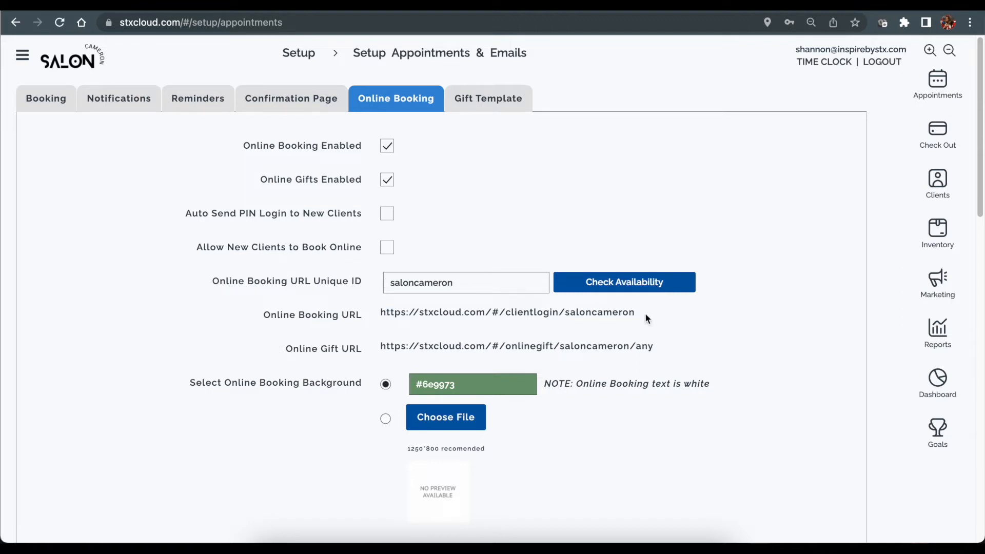
Restore the Online Booking URL unique ID to saloncameron and check its availability.
double_click(565, 318)
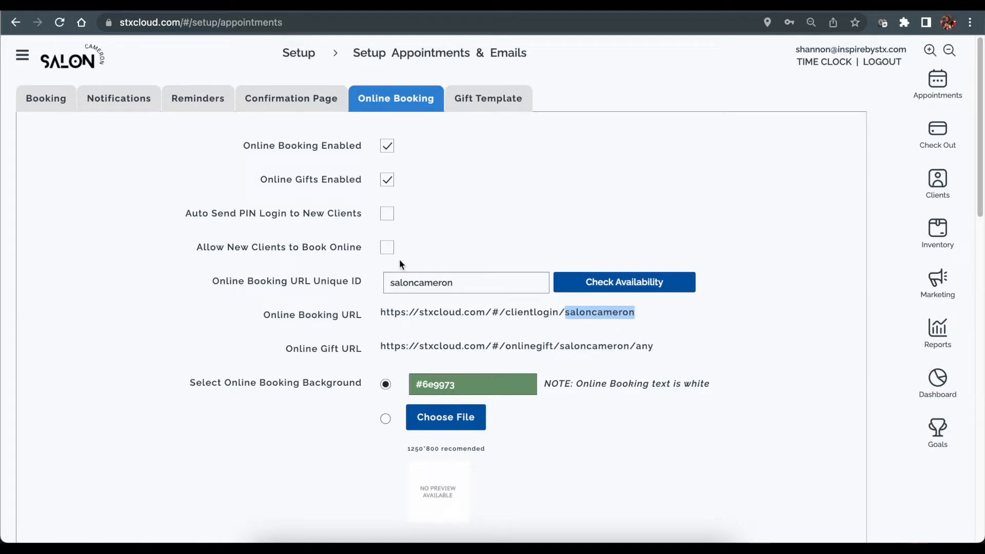
click(487, 277)
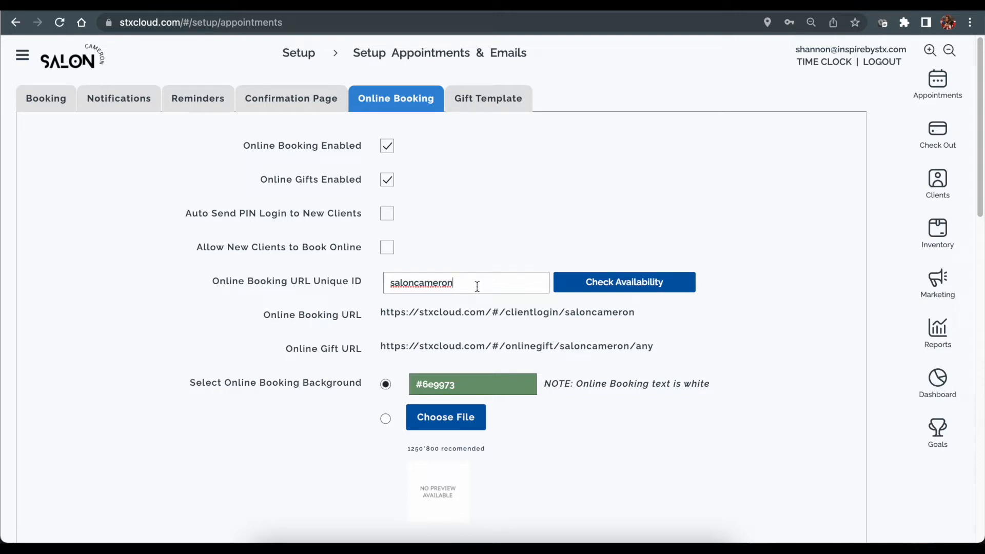
drag(467, 284, 381, 270)
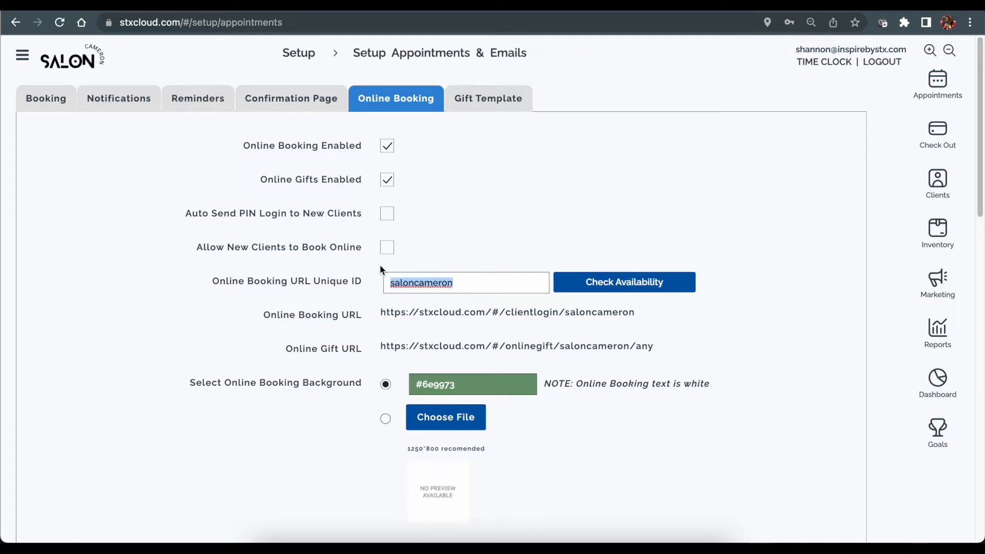
text(s)
key(BackSpace)
text(saloncam)
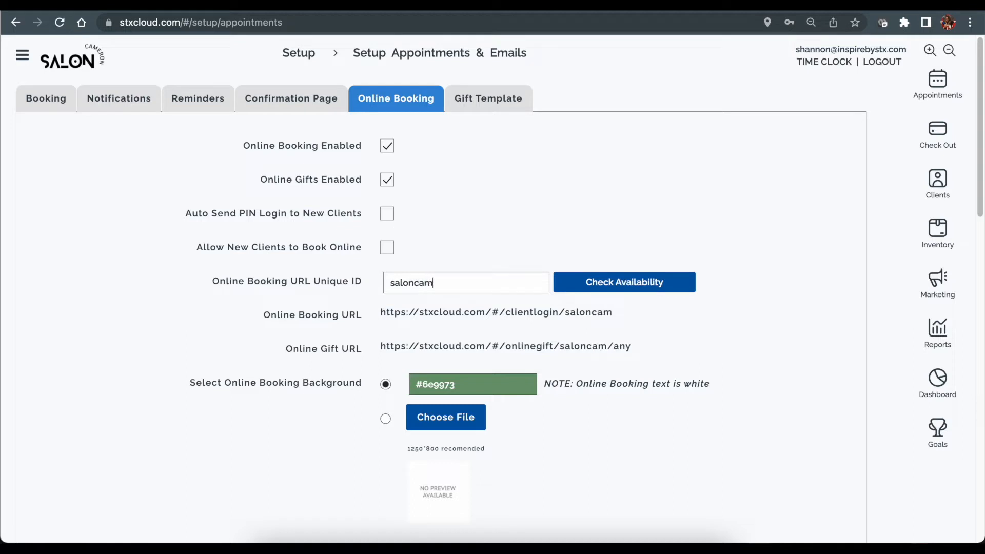
text(eron2)
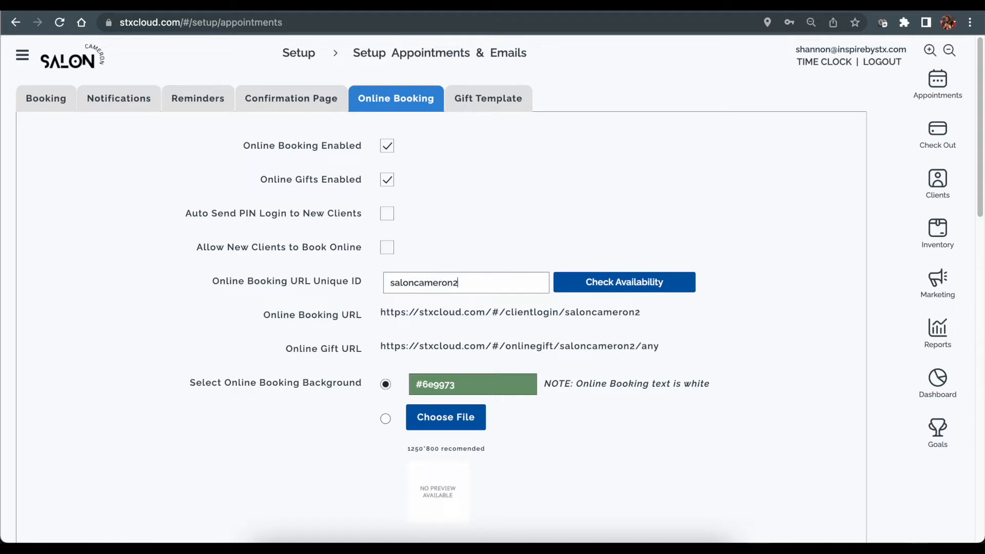
key(BackSpace)
text(lakehills)
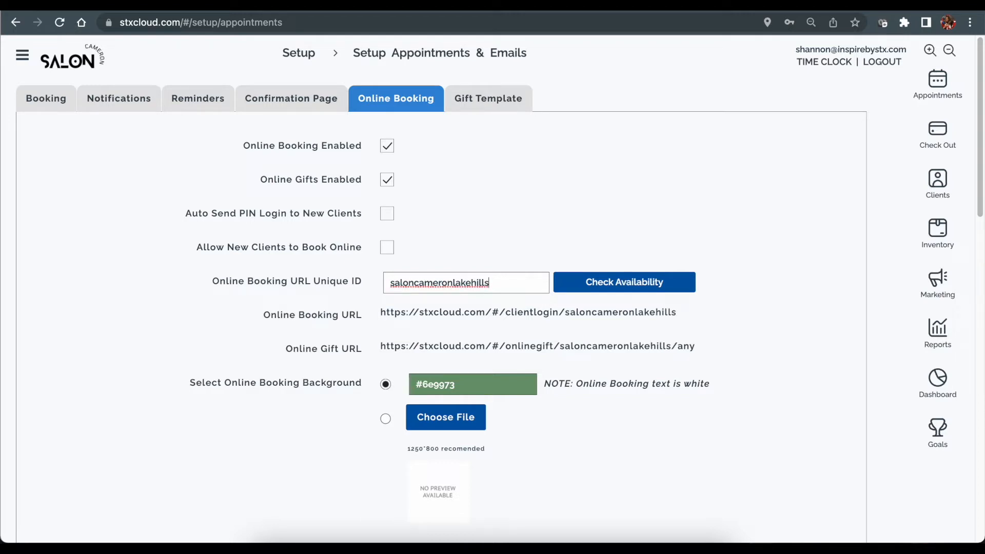
key(BackSpace)
key(BackSpace)
key(BackSpace)
key(BackSpace)
key(BackSpace)
key(BackSpace)
key(BackSpace)
key(BackSpace)
key(BackSpace)
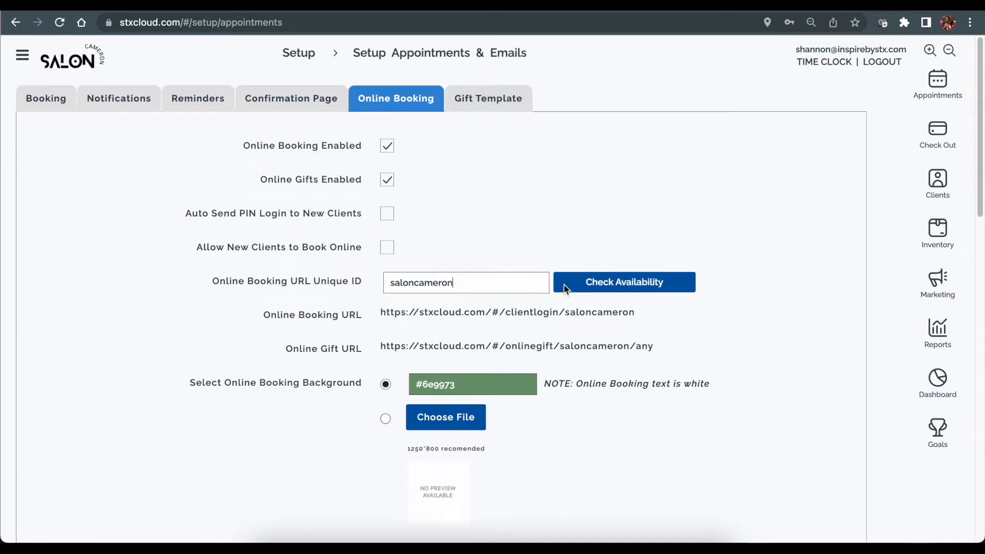
click(638, 288)
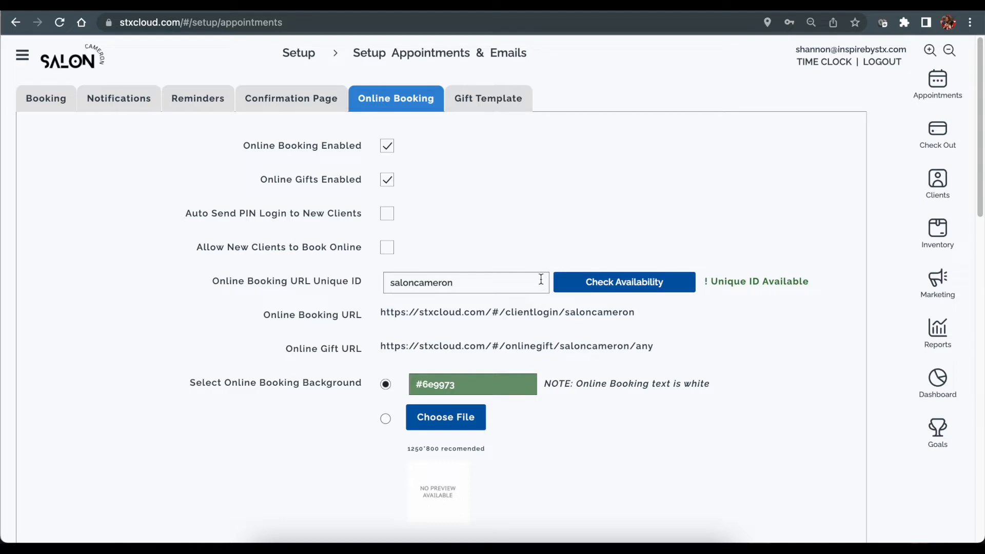
Select the online booking and online gift URLs for copying.
scroll(737, 292, down, 1)
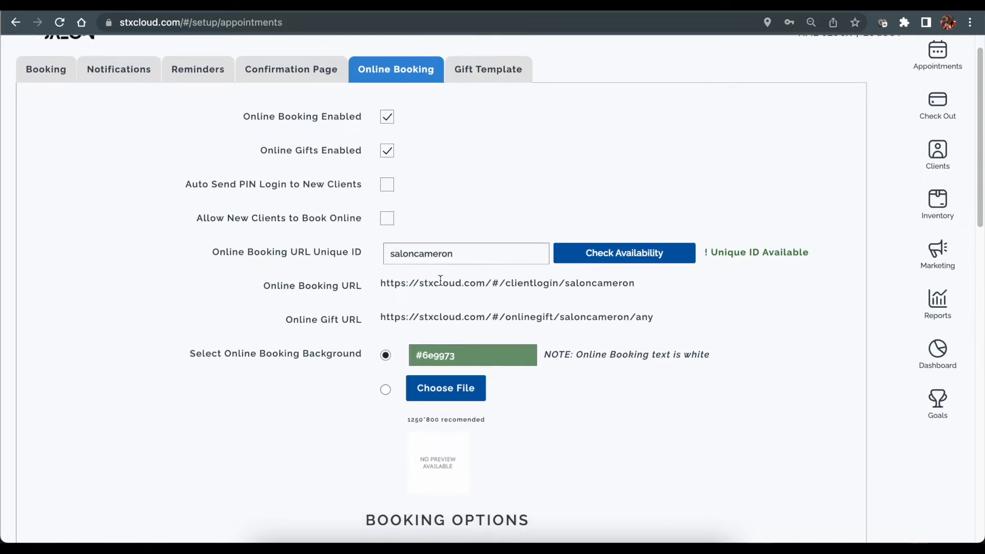
drag(378, 287, 586, 291)
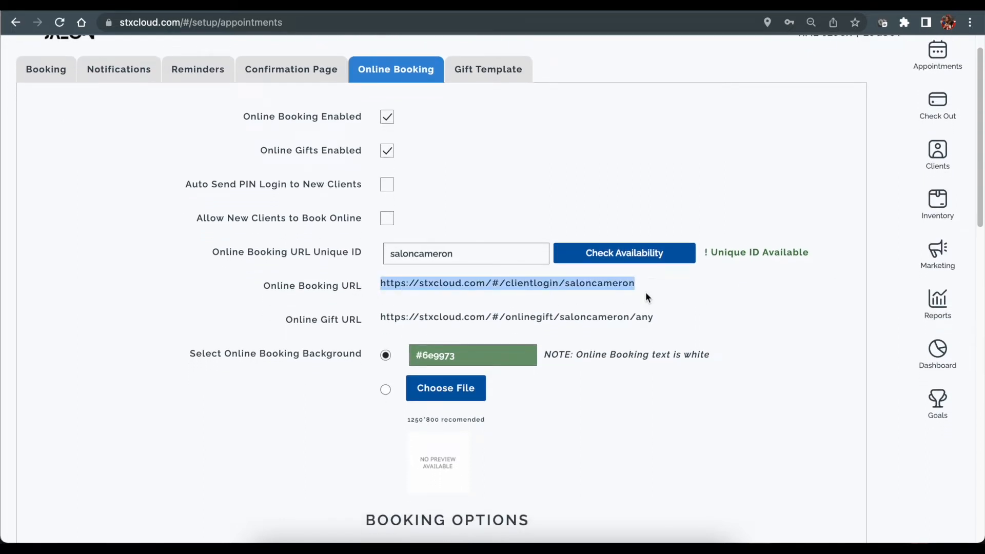
scroll(645, 292, down, 3)
click(664, 221)
drag(660, 222, 380, 222)
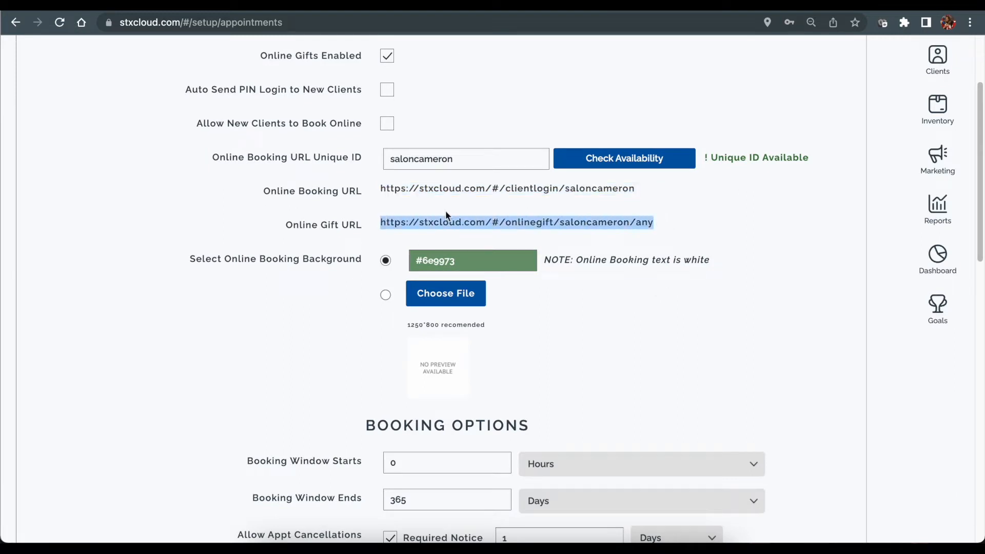
scroll(446, 216, down, 1)
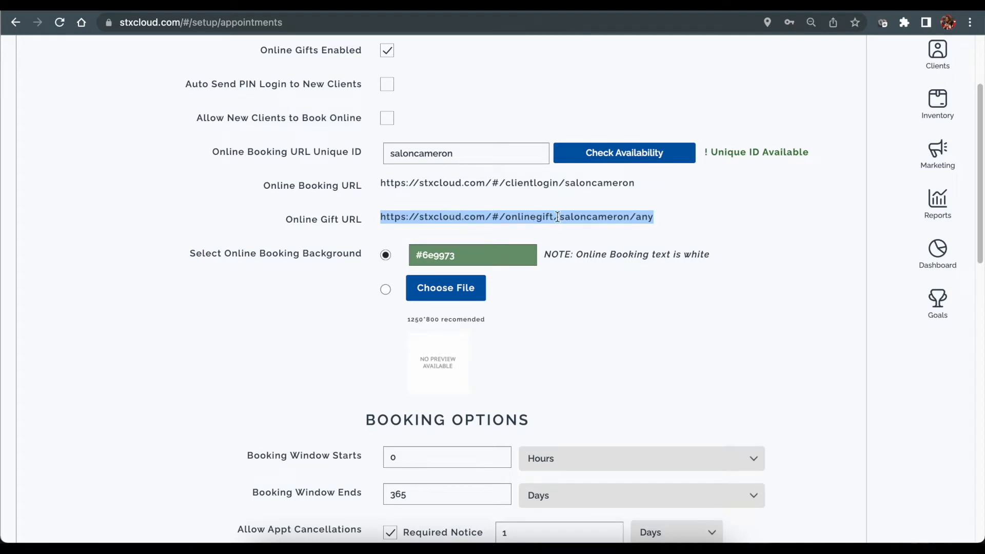
triple_click(541, 186)
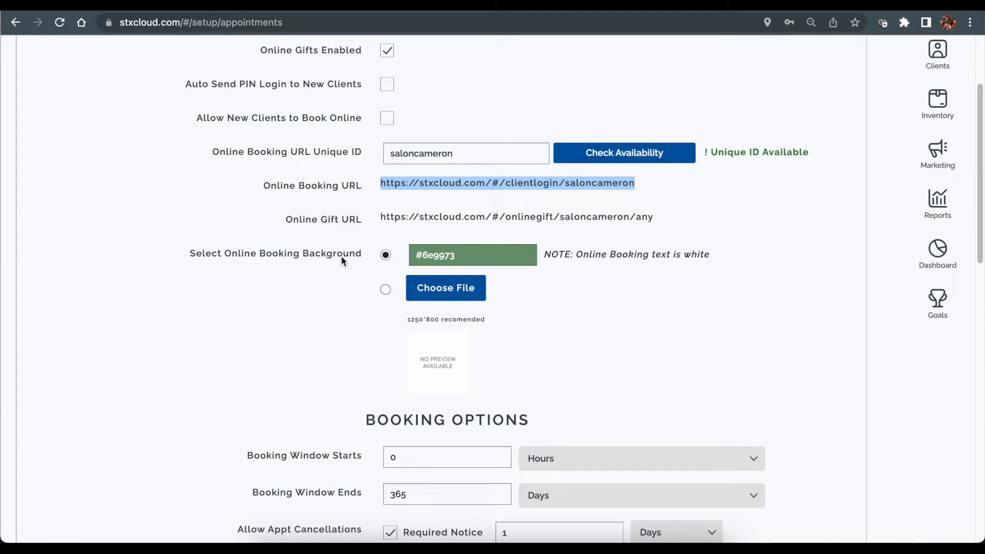
Set the online booking background colour to the muted green #6a987d, then bring up Safari.
click(479, 253)
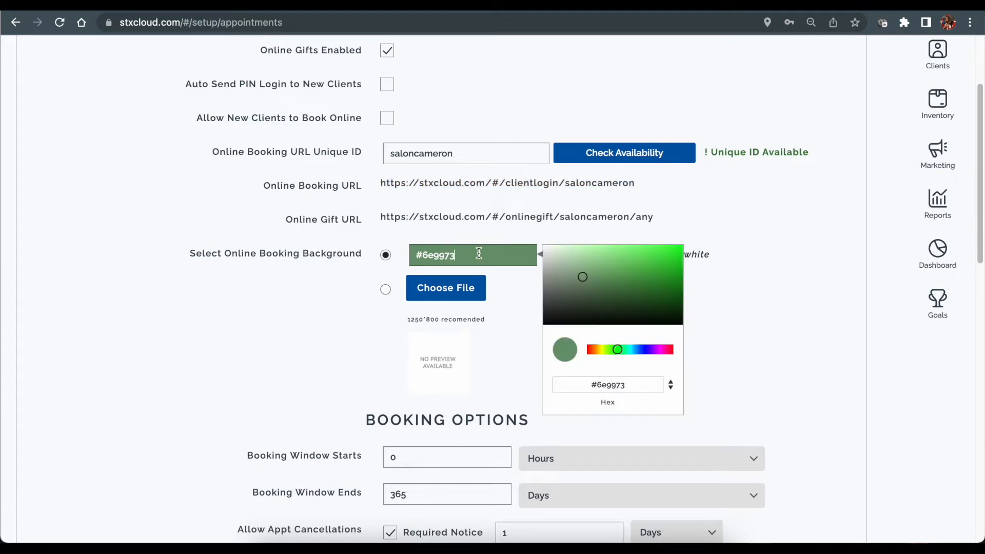
mouse_move(618, 347)
mouse_down()
mouse_move(599, 347)
mouse_move(662, 349)
mouse_move(627, 348)
mouse_up()
drag(625, 350, 622, 349)
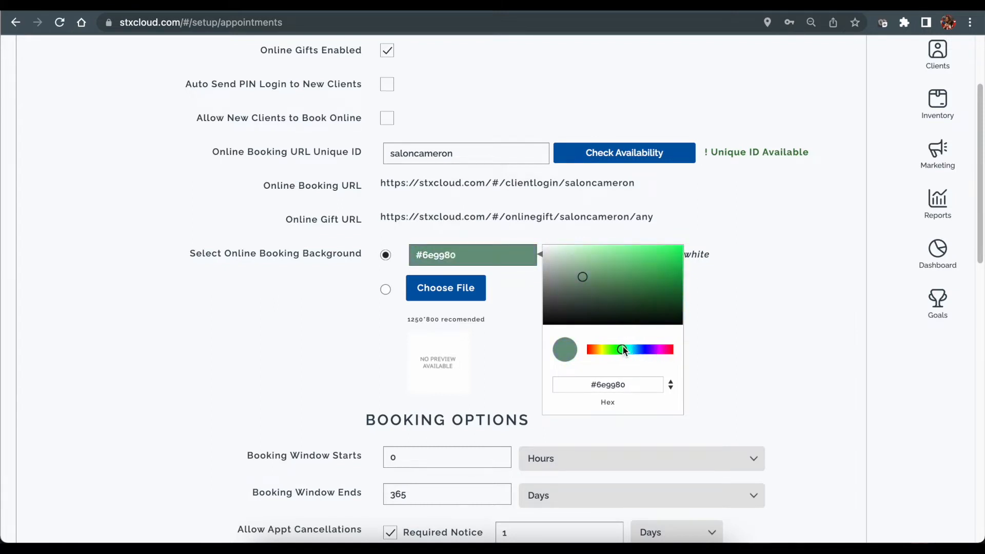
mouse_move(594, 275)
mouse_down()
mouse_move(609, 266)
mouse_move(664, 273)
mouse_move(608, 307)
mouse_move(576, 280)
mouse_move(588, 270)
mouse_up()
click(733, 204)
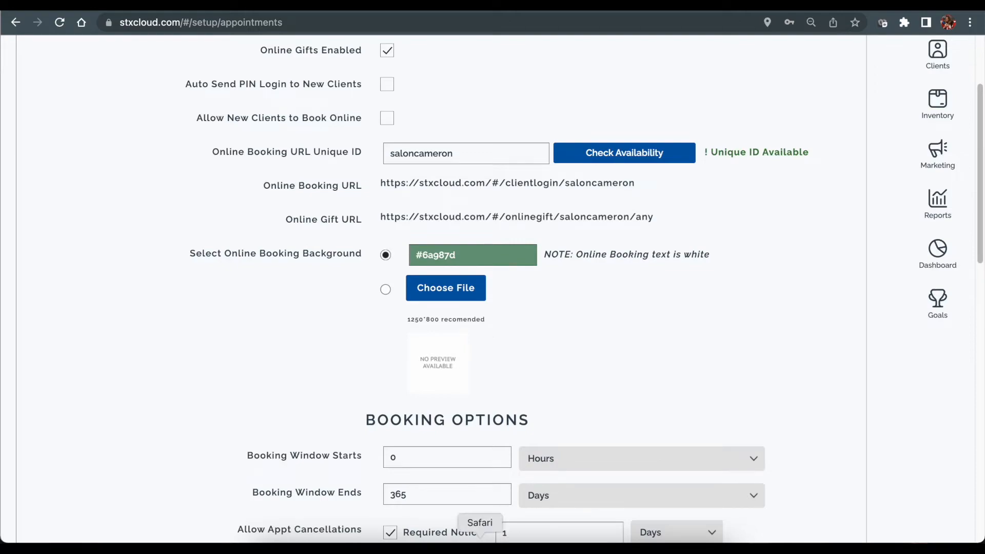
click(480, 546)
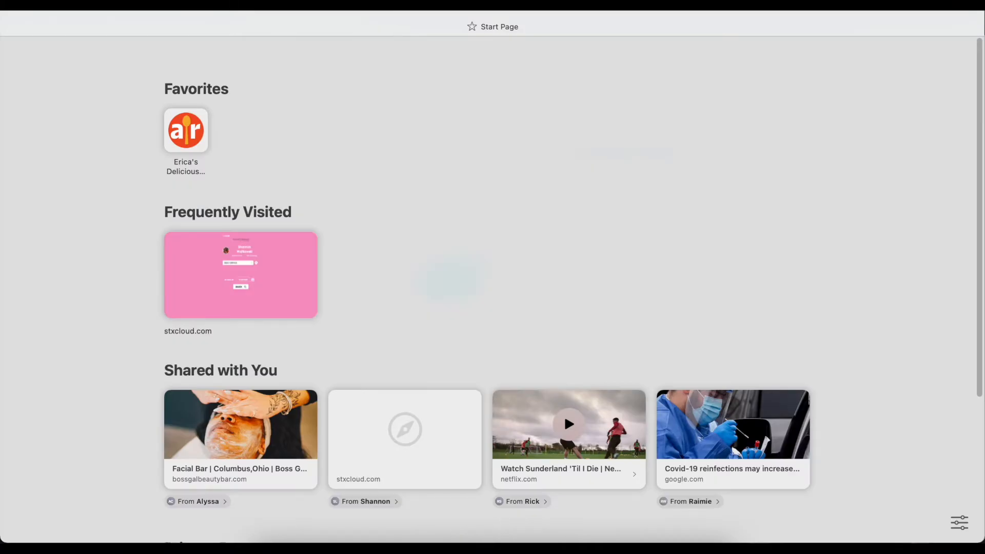
Load the Salon Cameron booking login page in Safari, then minimize the Safari window.
key(Return)
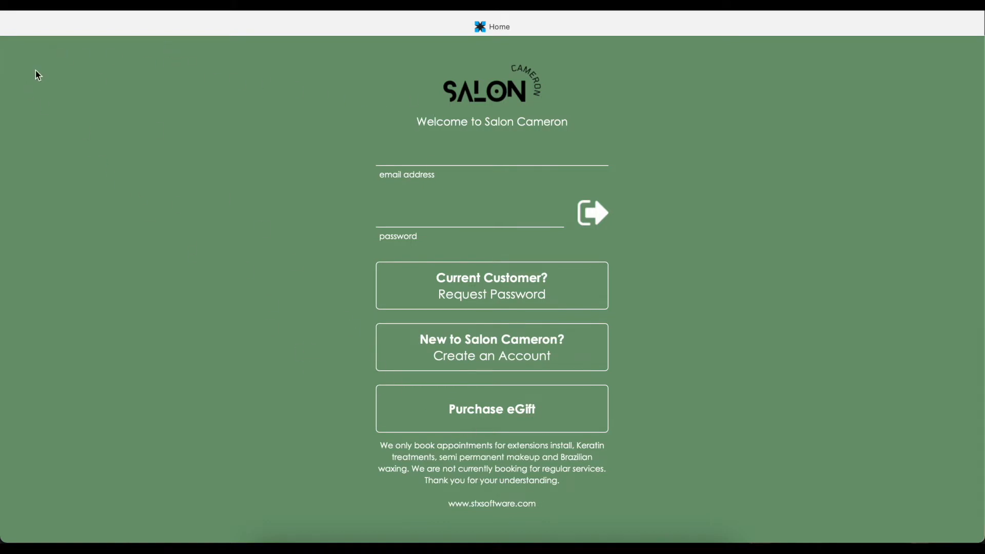
click(34, 7)
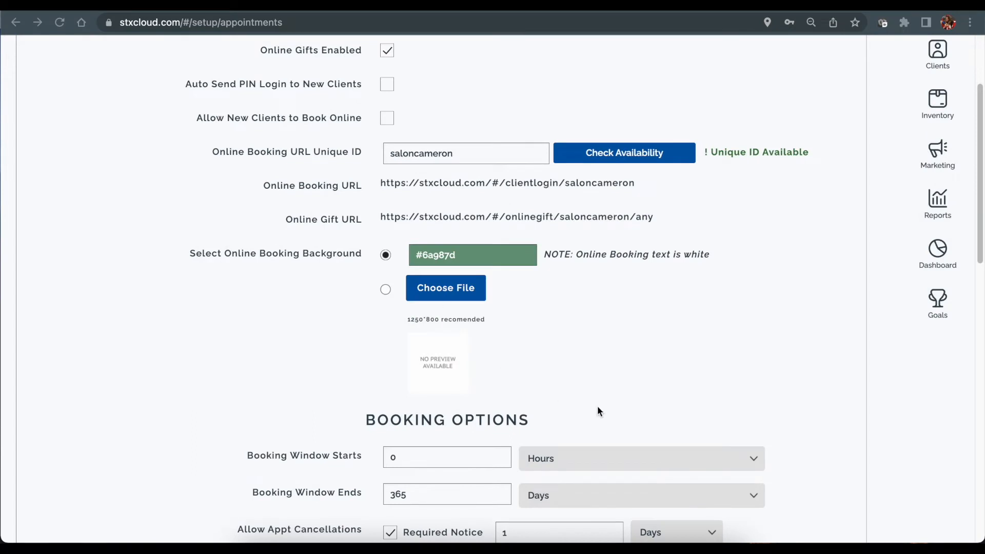
Set Booking Window Starts to 4 Hours.
scroll(584, 332, down, 2)
scroll(584, 336, down, 2)
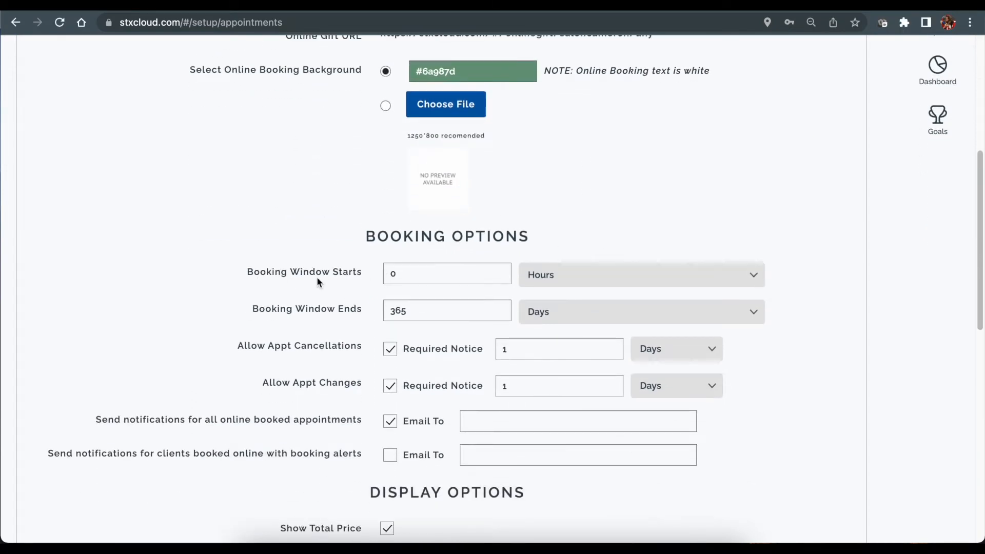
click(414, 275)
drag(401, 275, 376, 276)
click(460, 272)
key(BackSpace)
text(4)
click(554, 280)
click(569, 240)
Change the Cancellations notice to 2 Days.
drag(527, 349, 498, 348)
text(2)
click(655, 355)
click(654, 356)
Untick Required Notice beside Allow Appt Changes.
scroll(329, 392, down, 3)
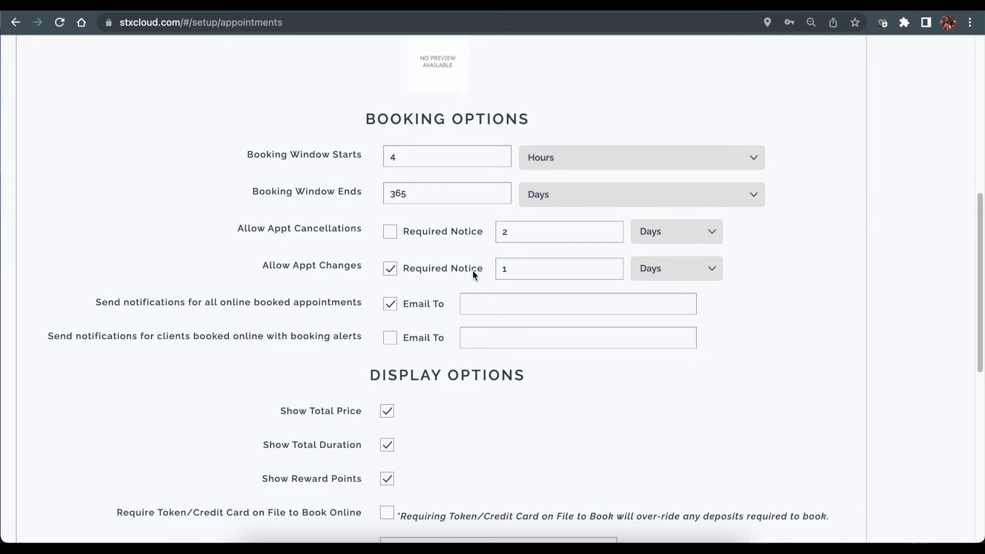
click(530, 270)
click(390, 271)
scroll(429, 269, down, 2)
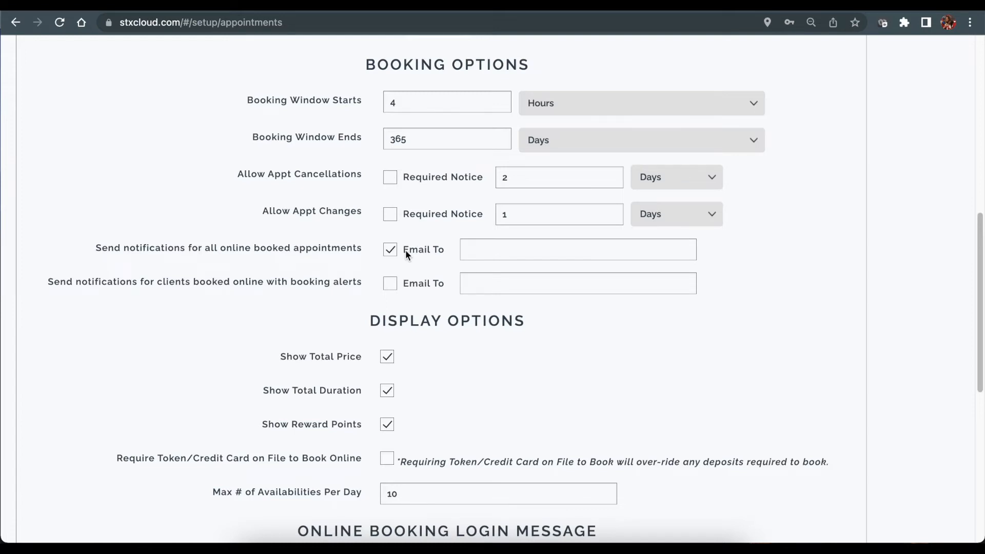
Set the client's Booking Restriction to Alert Only with the note 'shouldn't be booking on Saturdays'.
click(467, 249)
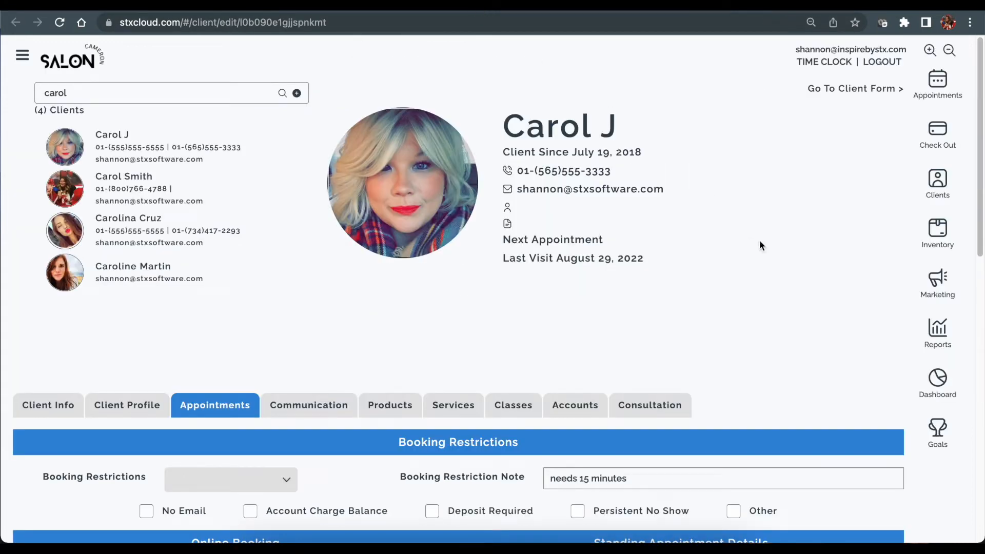
scroll(146, 413, down, 1)
scroll(146, 413, down, 4)
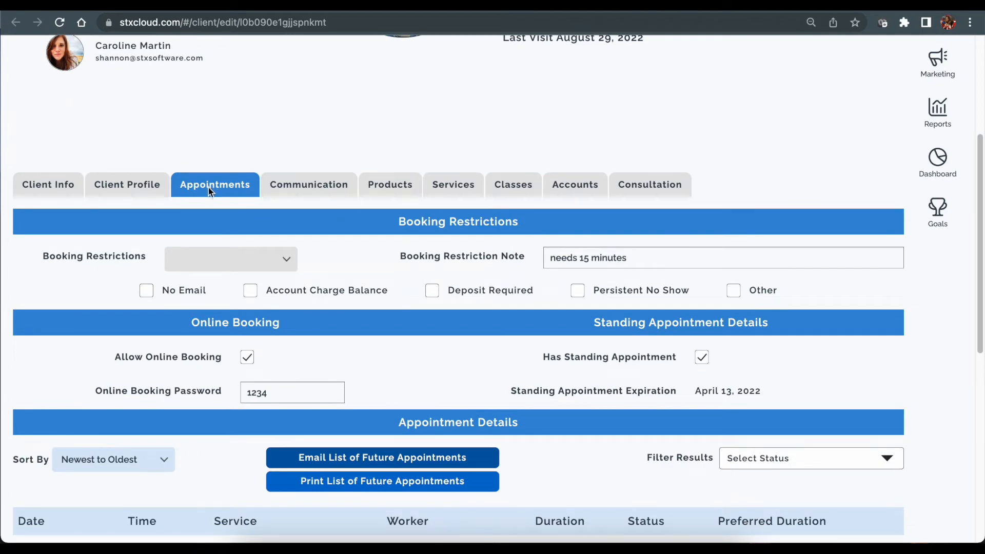
click(204, 263)
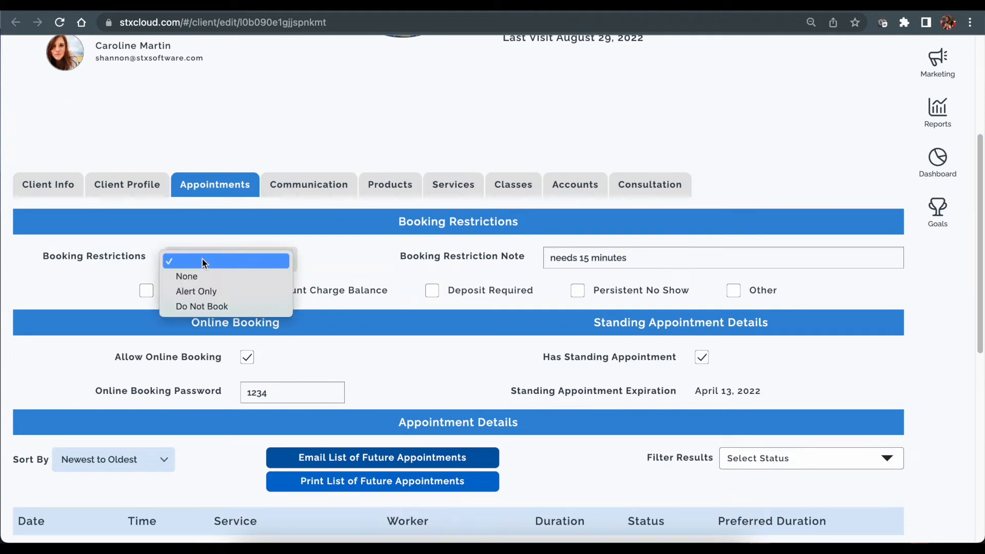
click(210, 291)
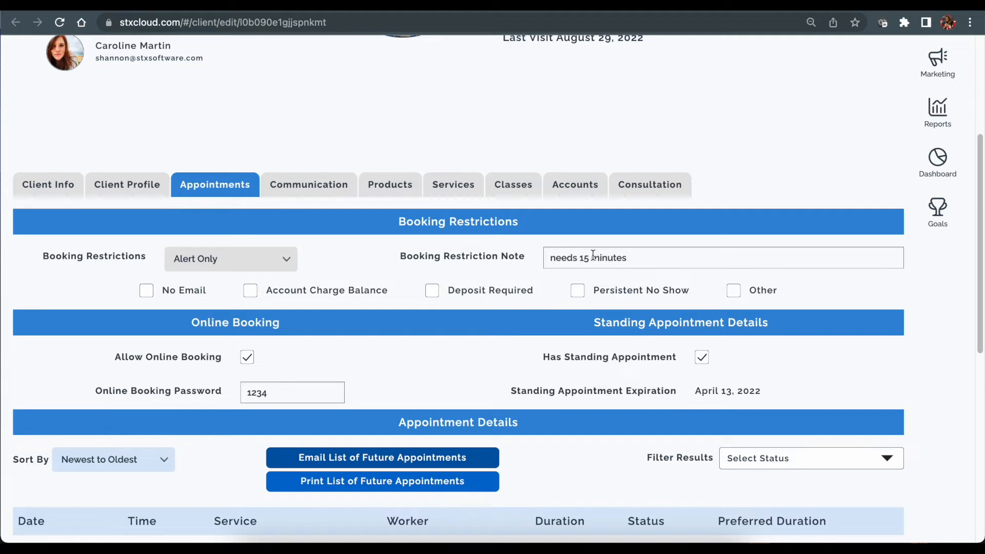
triple_click(662, 255)
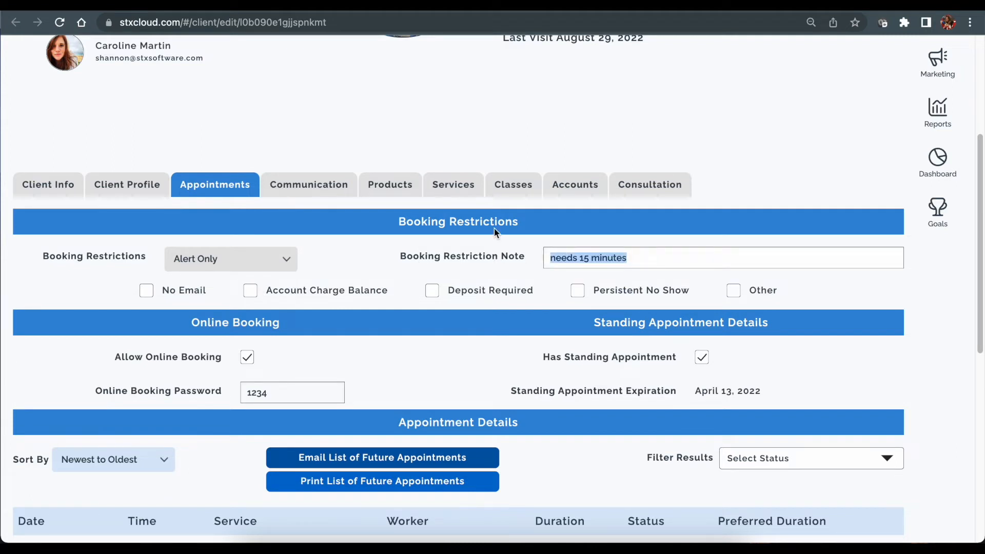
key(BackSpace)
text(shouldn't be booking on Saturdays)
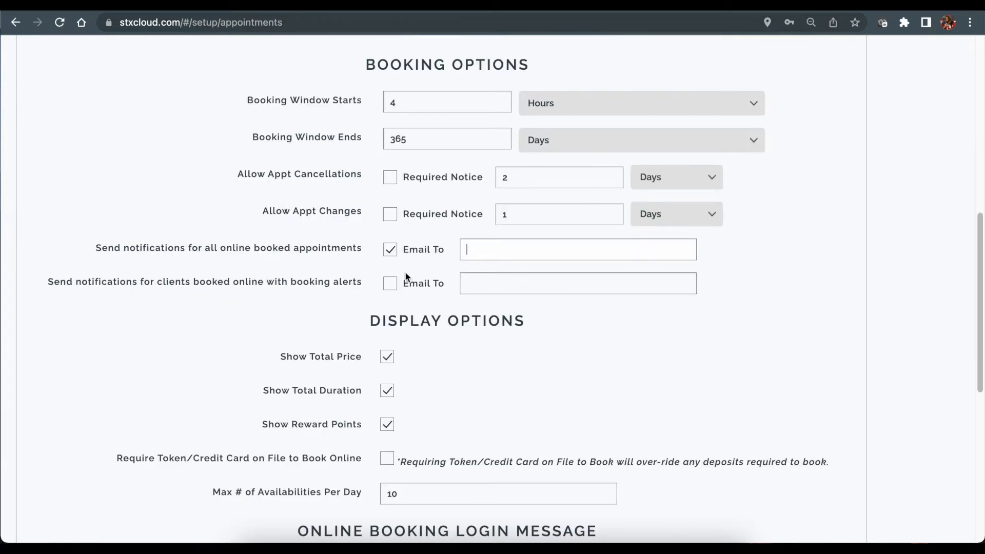
Tick Email To for booking-alert notifications and return to the client's Appointments tab.
click(390, 284)
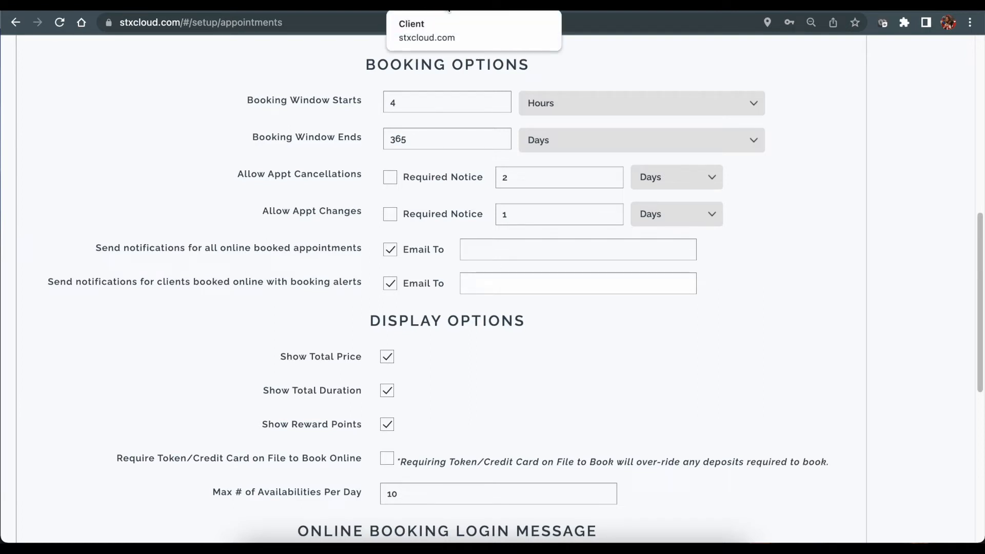
click(450, 6)
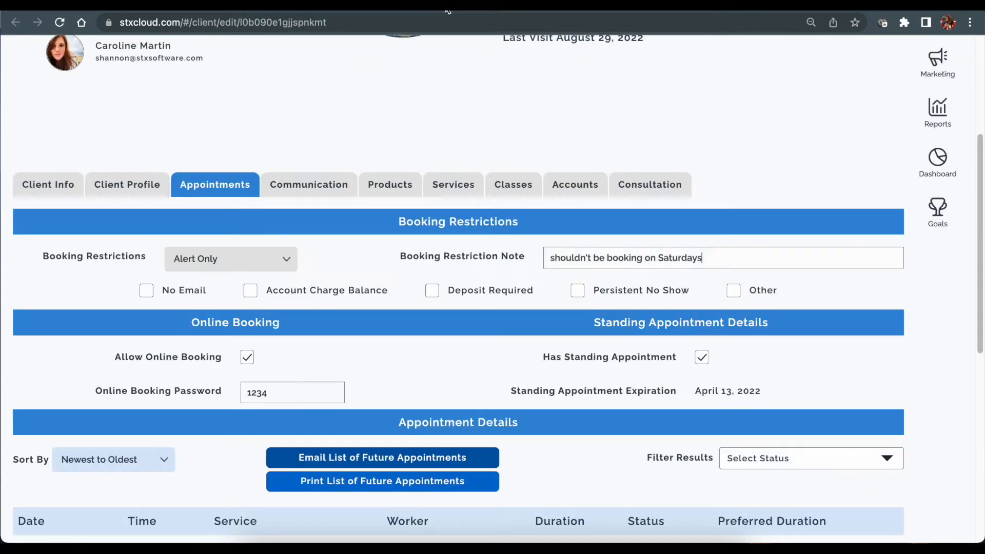
Set the client's restriction to Do Not Book, untick Allow Online Booking, and bring up the Salon Cameron login page.
click(250, 262)
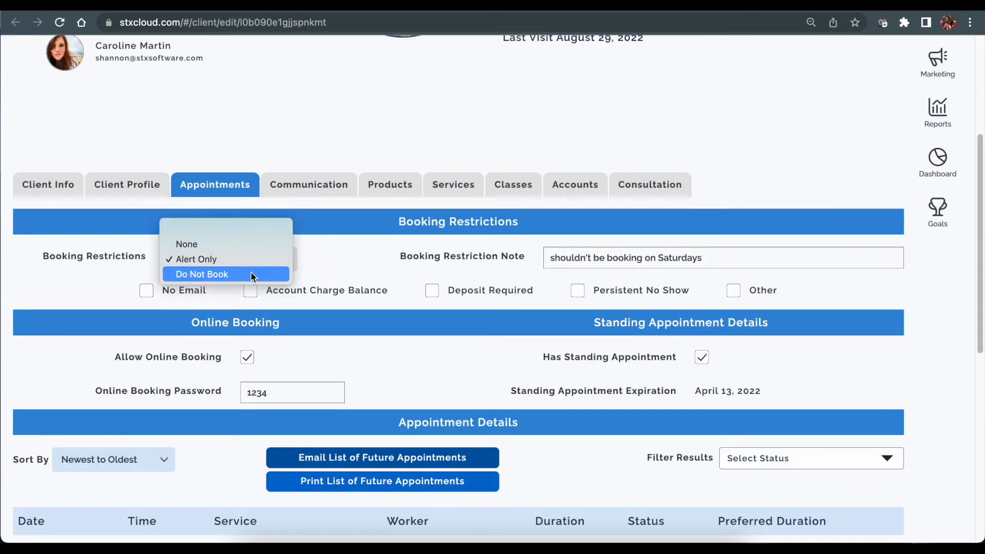
click(251, 275)
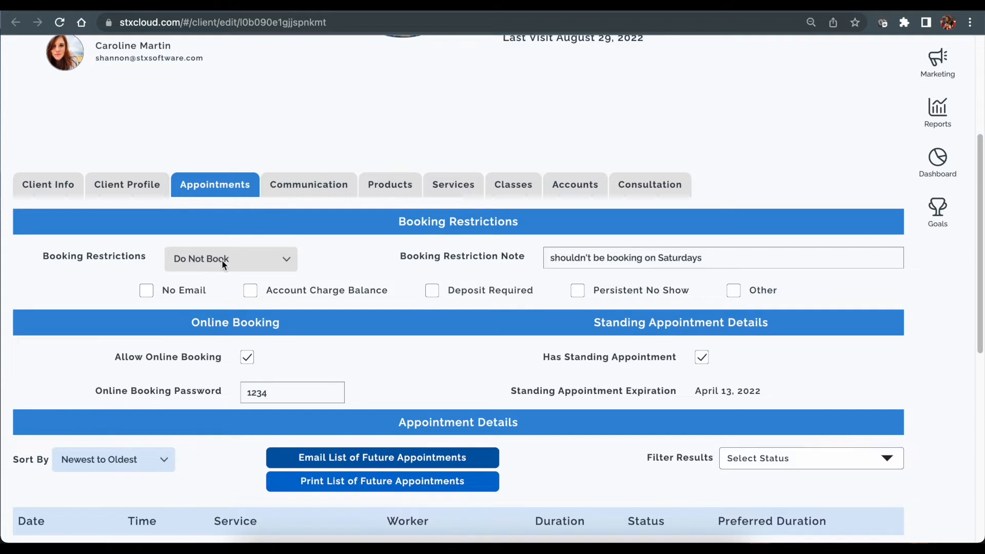
click(248, 360)
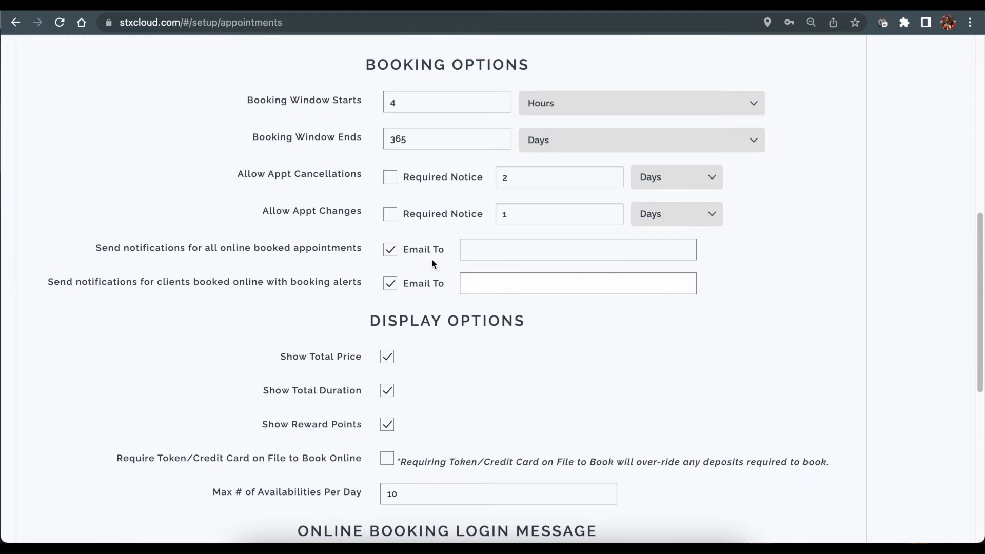
scroll(449, 276, down, 5)
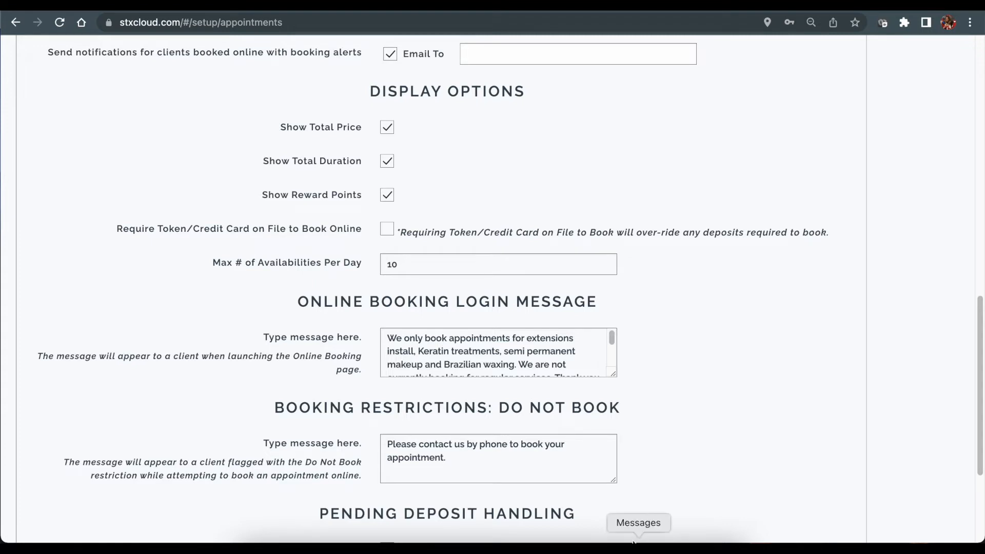
click(704, 538)
click(436, 161)
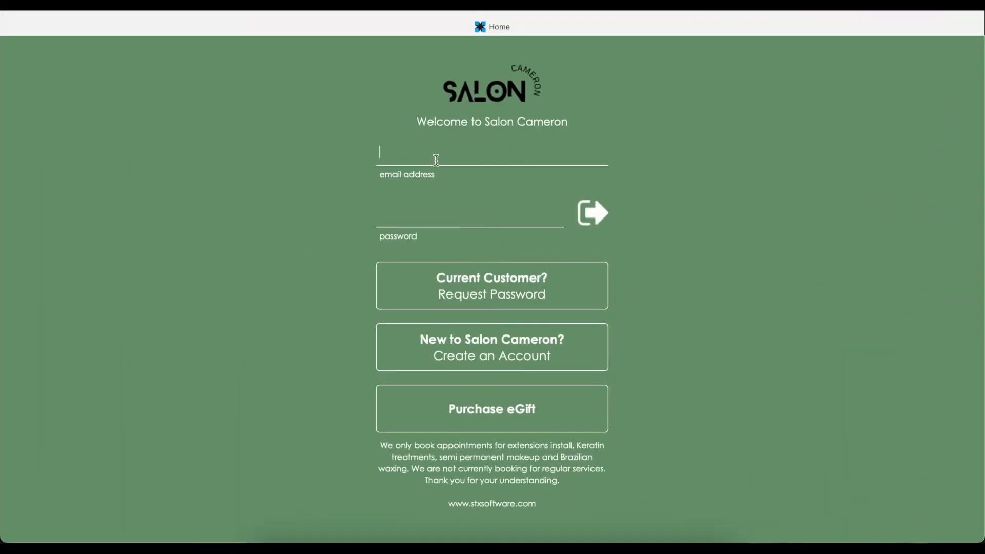
Log into the Salon Cameron booking site with the client's e-mail and password.
key(Tab)
text(•••)
key(Return)
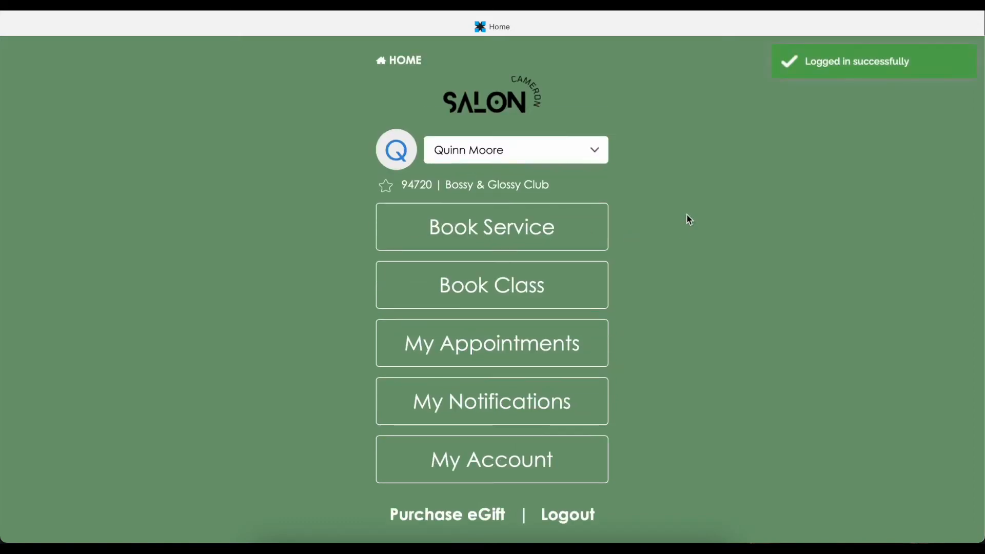
Book All Over Color and search for available times, reviewing the $75.00 price and pricing note.
click(522, 225)
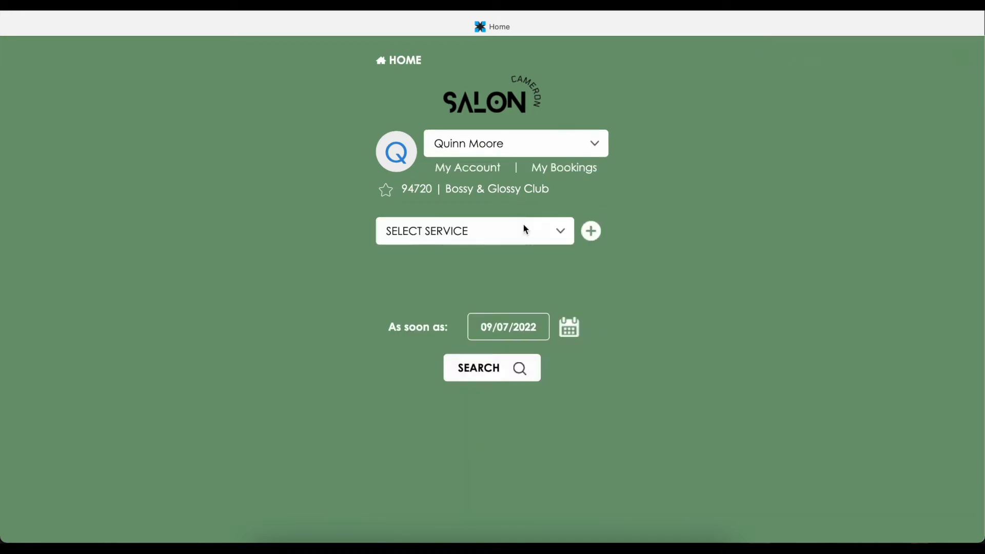
click(494, 231)
click(502, 262)
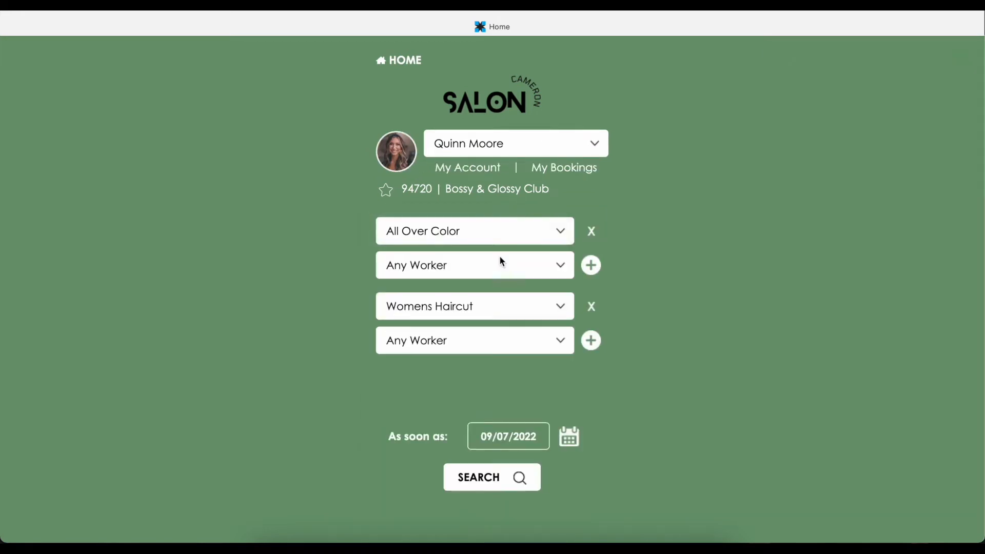
click(495, 481)
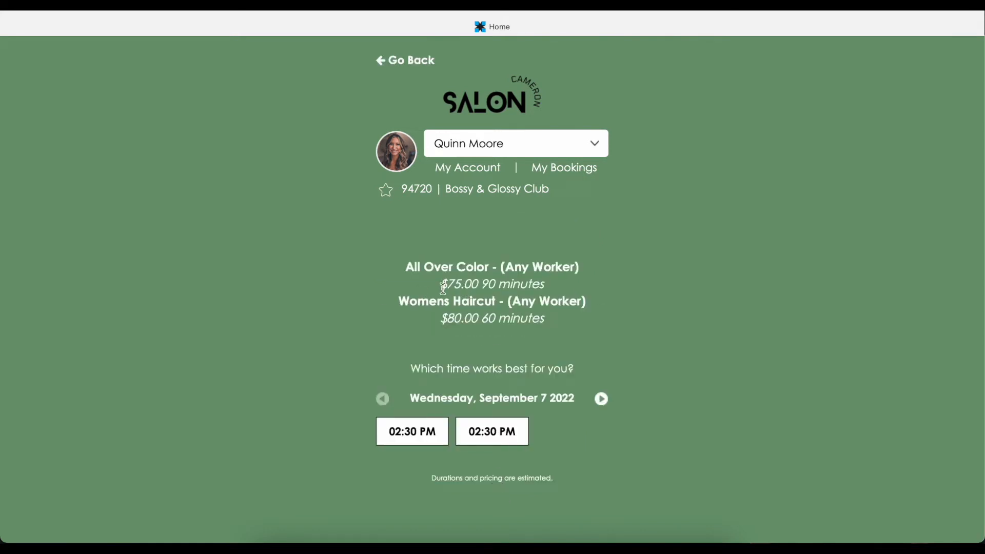
drag(442, 285, 484, 286)
click(589, 294)
drag(430, 482, 563, 480)
click(495, 481)
Dismiss the favourites panel and return to the booking setup page in Chrome.
click(492, 5)
click(319, 159)
click(380, 535)
scroll(413, 303, down, 2)
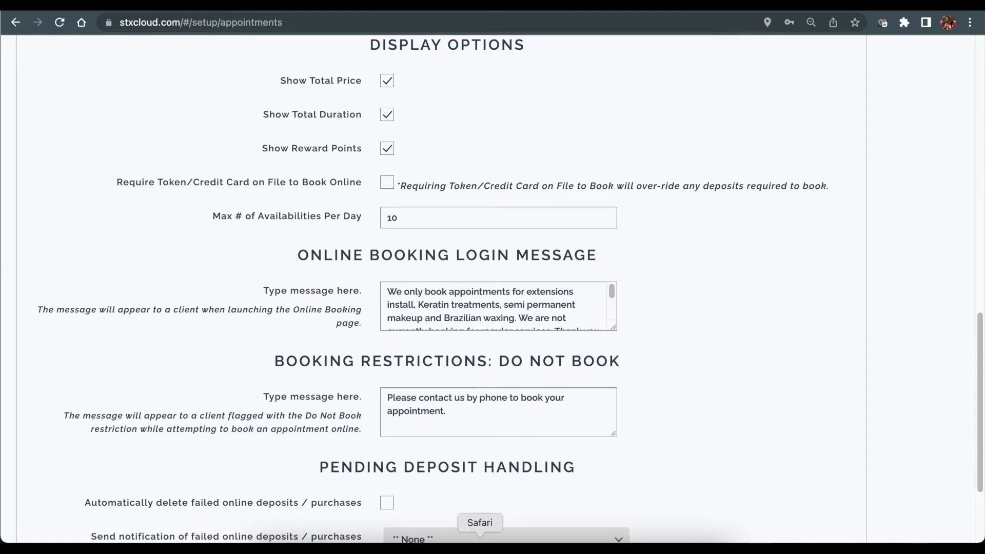
Check the client's booking preview and membership number, then return to the booking setup page.
click(480, 547)
drag(402, 188, 436, 193)
click(437, 192)
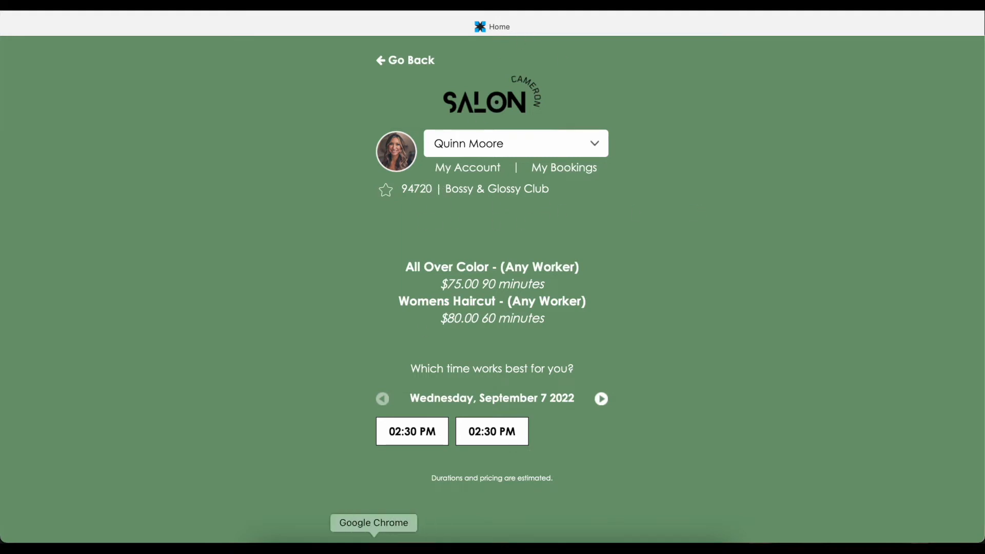
click(376, 538)
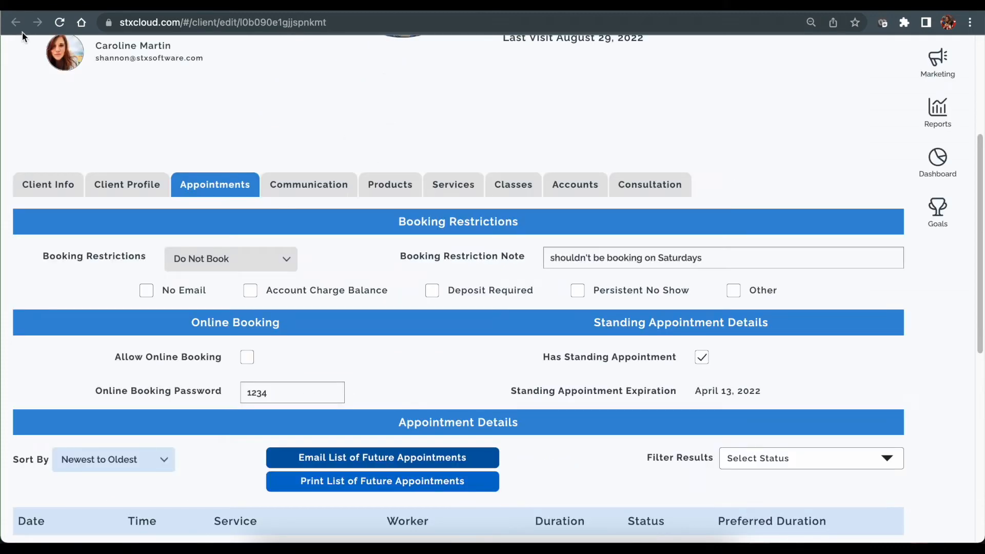
Go to Setup > Setup Service, discarding the unsaved client changes.
scroll(66, 88, up, 5)
click(22, 60)
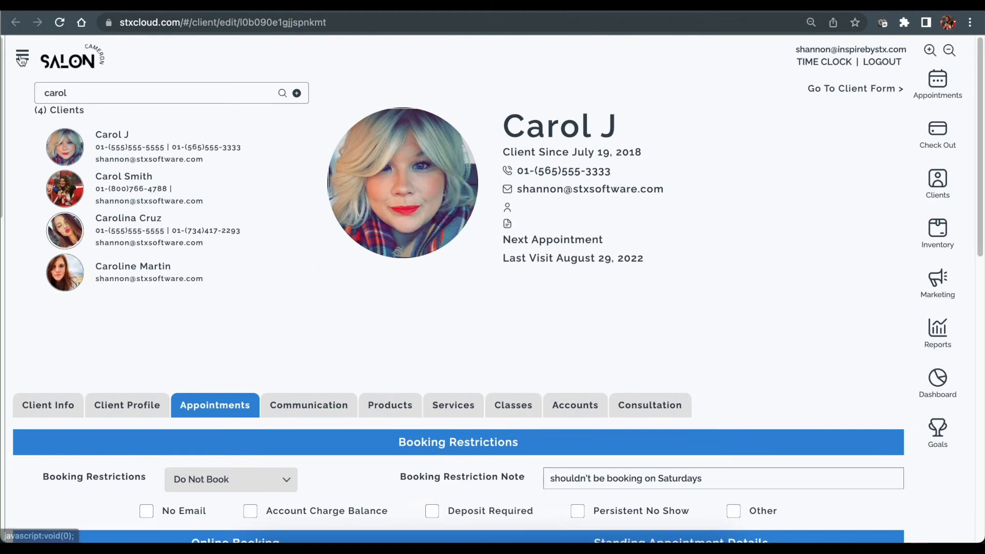
click(57, 203)
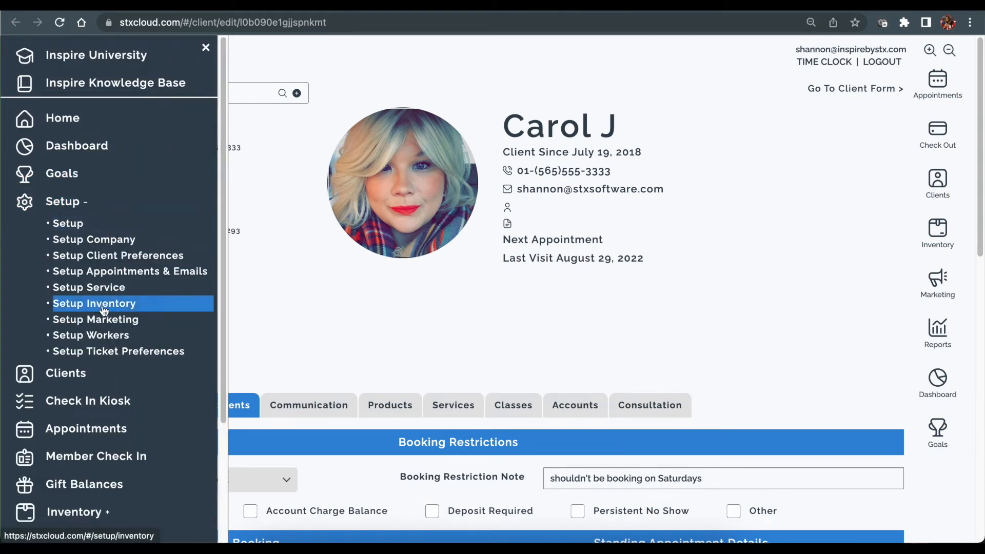
click(103, 286)
click(502, 219)
Tick Online Deposit Required for the Full Highlight service.
click(506, 211)
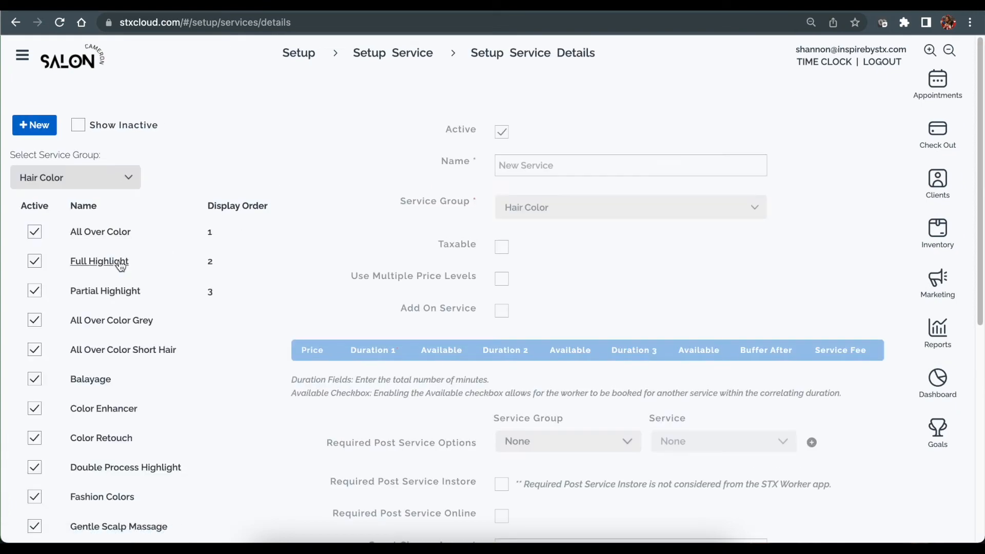
click(116, 260)
scroll(525, 371, down, 9)
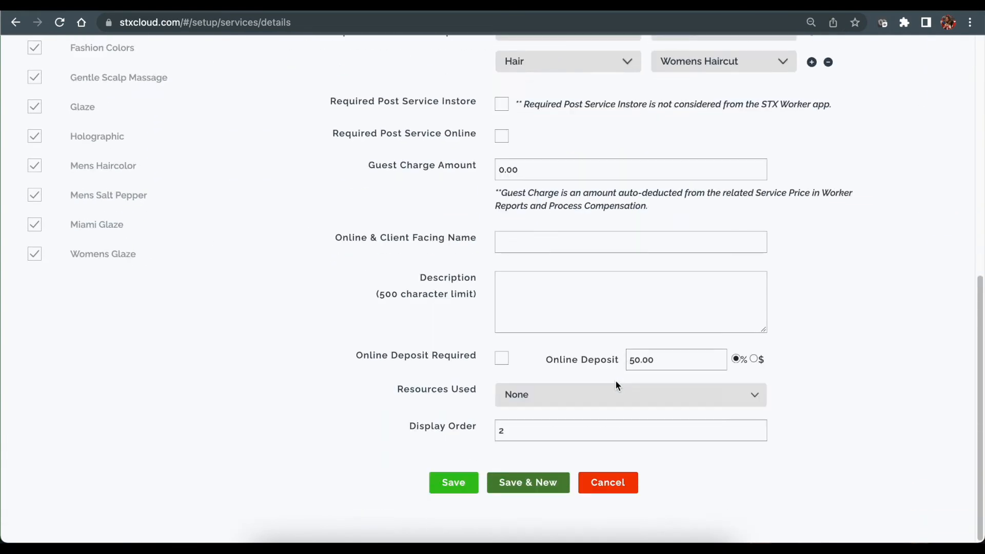
scroll(486, 322, up, 2)
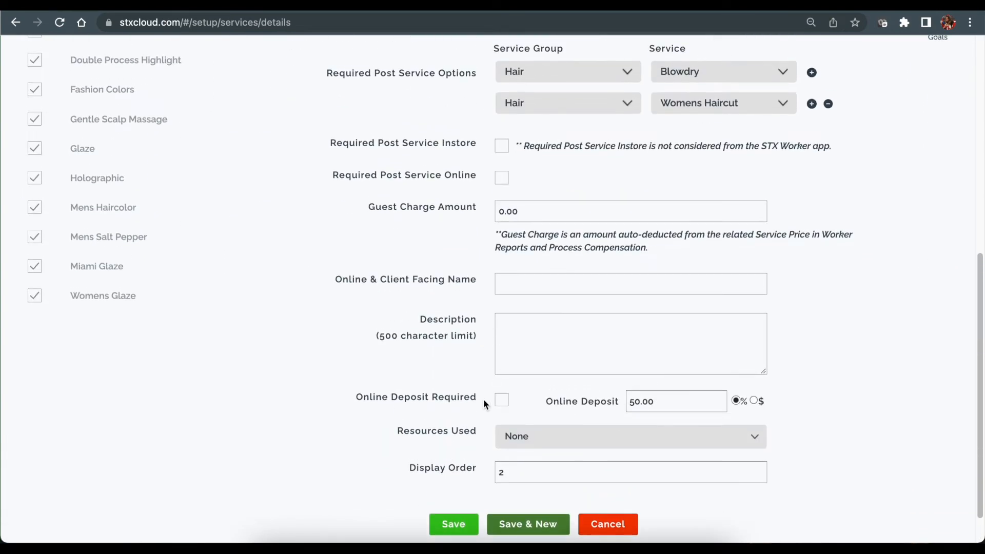
click(501, 401)
scroll(574, 377, down, 2)
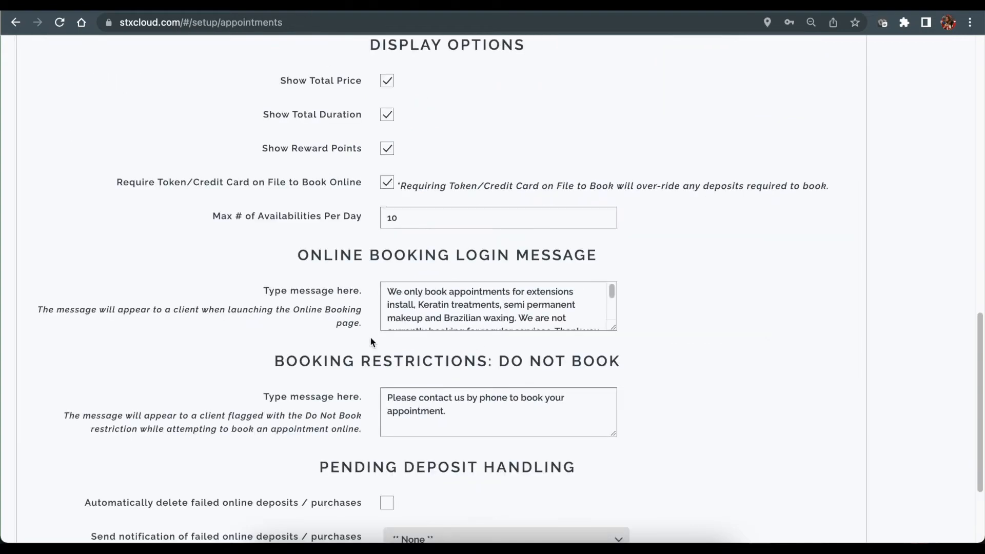
click(418, 217)
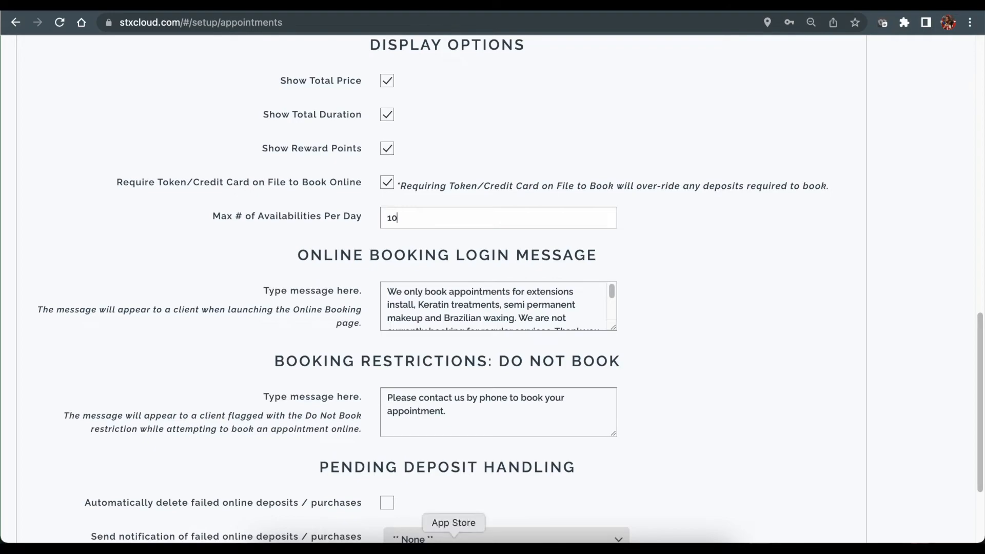
click(479, 539)
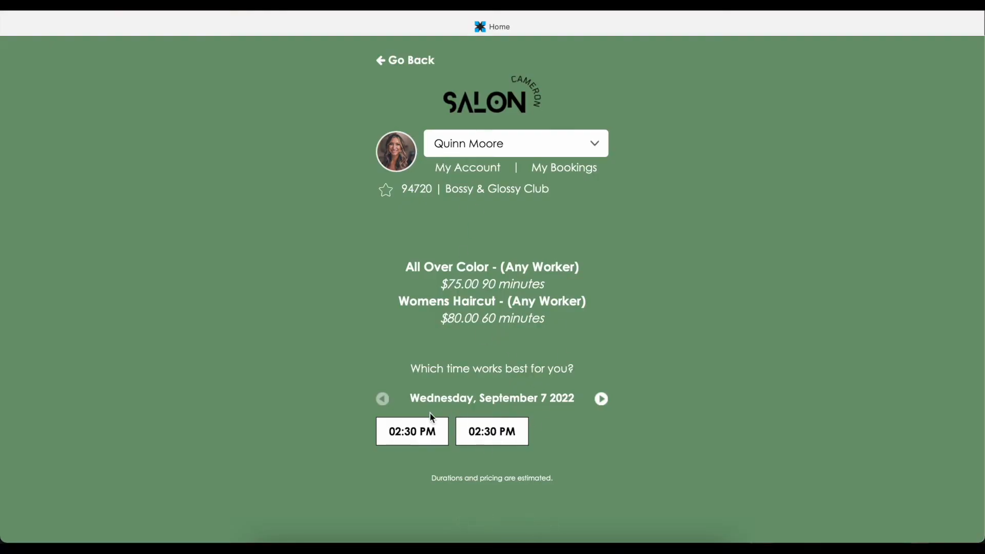
click(602, 400)
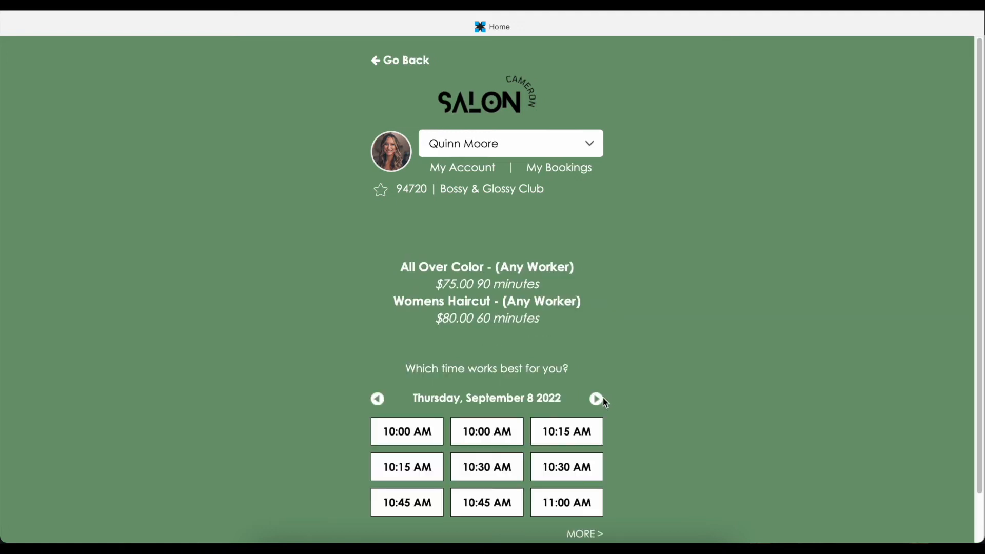
scroll(475, 437, down, 2)
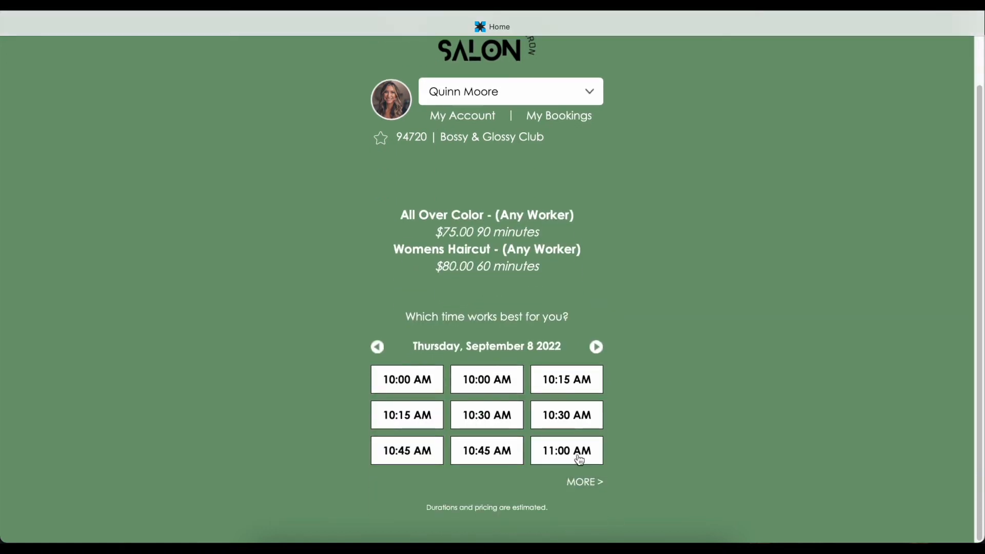
click(584, 483)
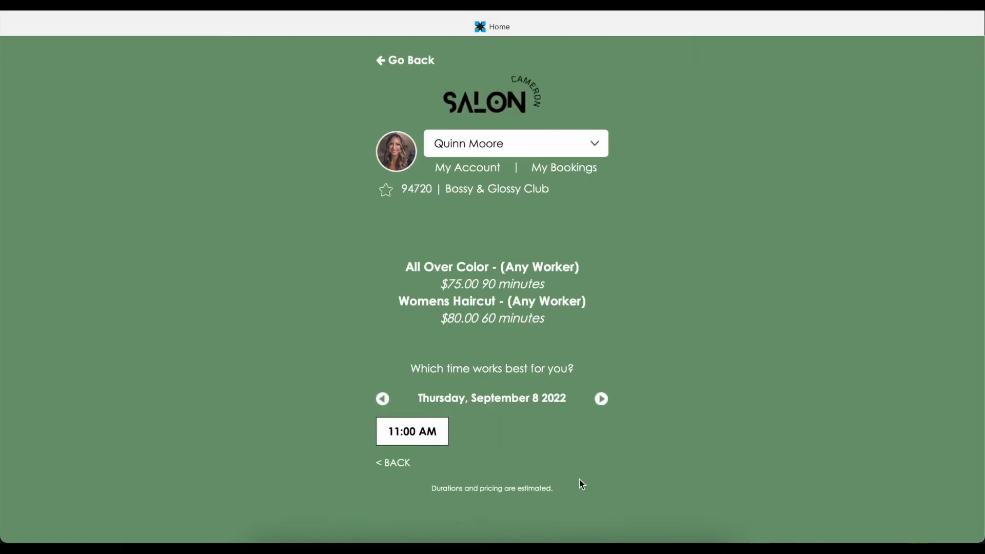
click(381, 399)
click(602, 399)
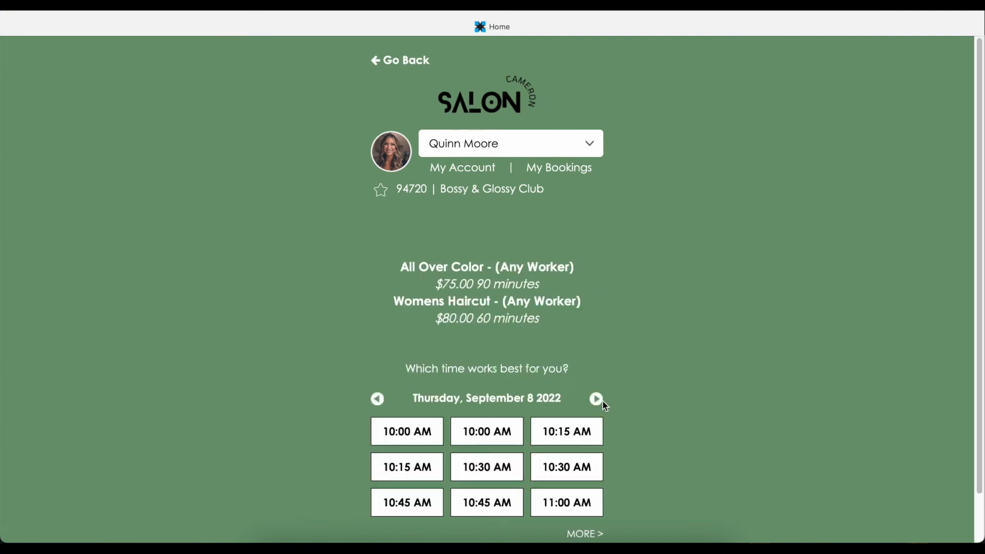
scroll(520, 473, down, 2)
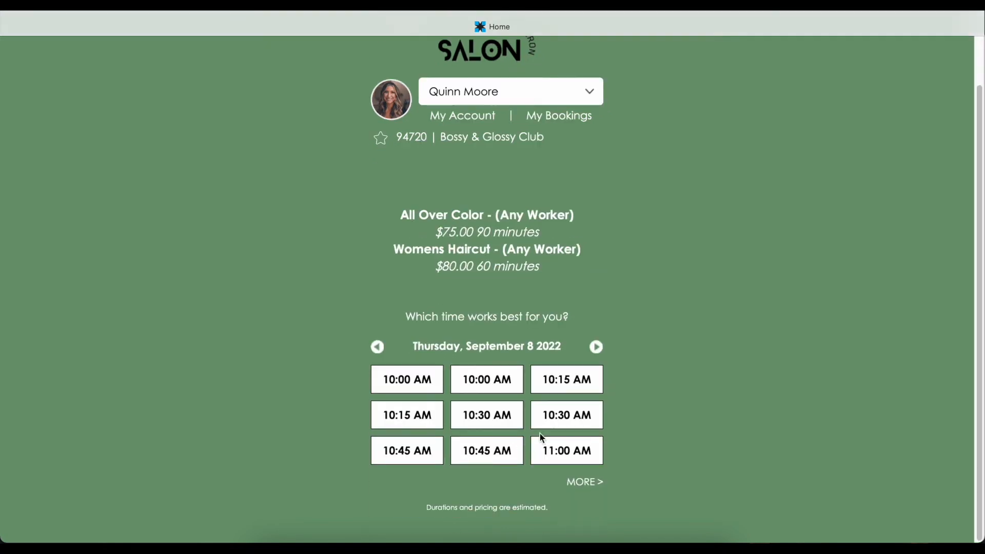
click(581, 481)
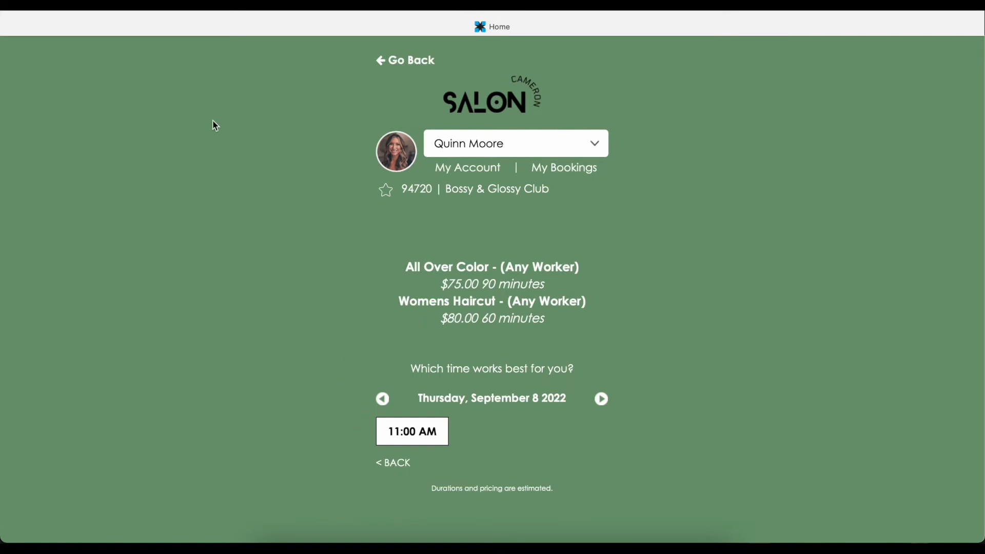
click(373, 547)
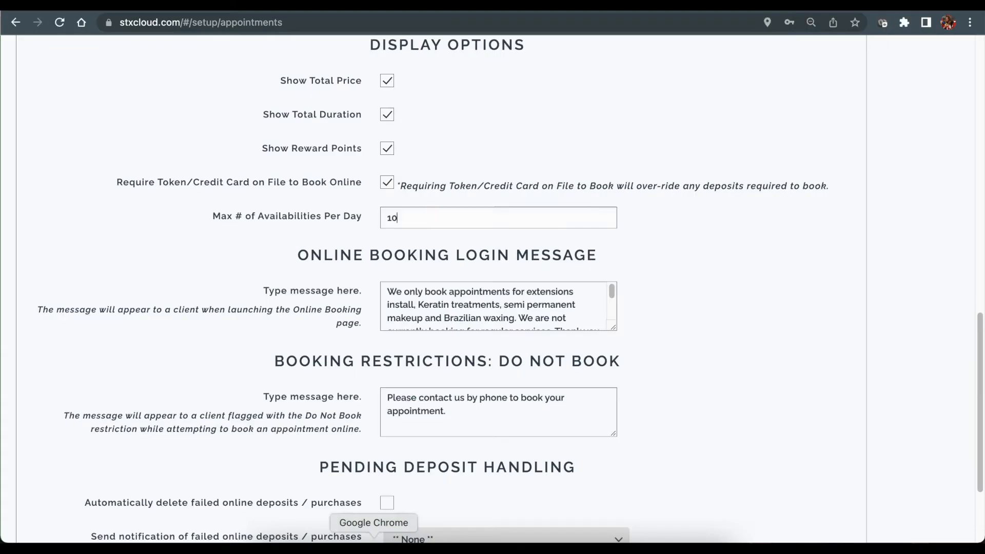
In Safari, leave the time-slot page, go to HOME, and log out of the booking site.
scroll(497, 302, down, 2)
scroll(268, 240, down, 1)
scroll(412, 262, up, 1)
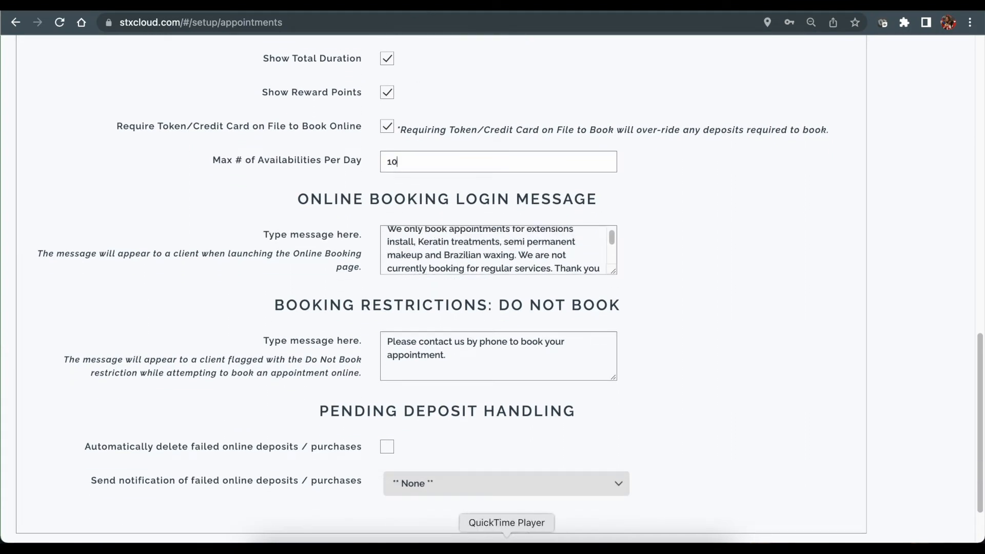
click(480, 547)
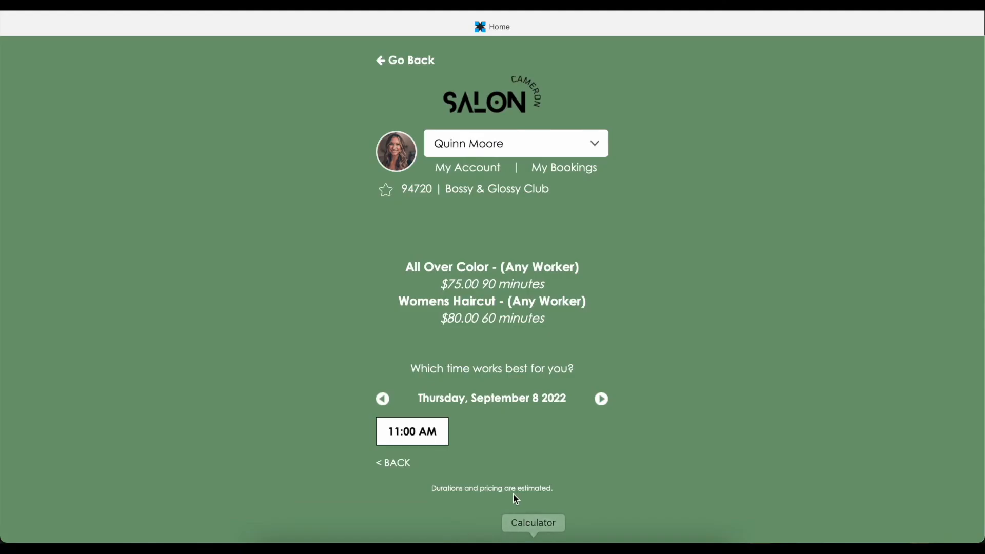
click(394, 61)
click(404, 61)
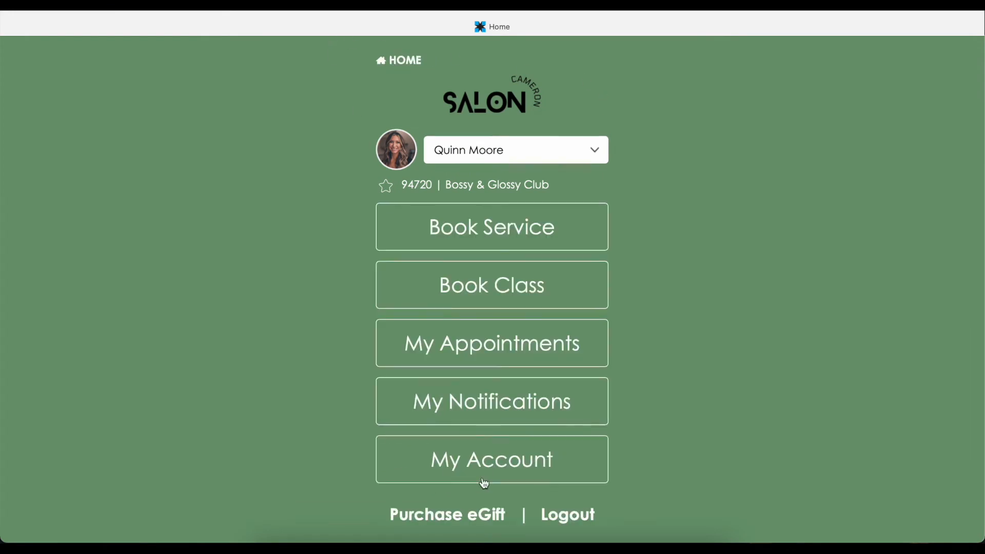
click(560, 520)
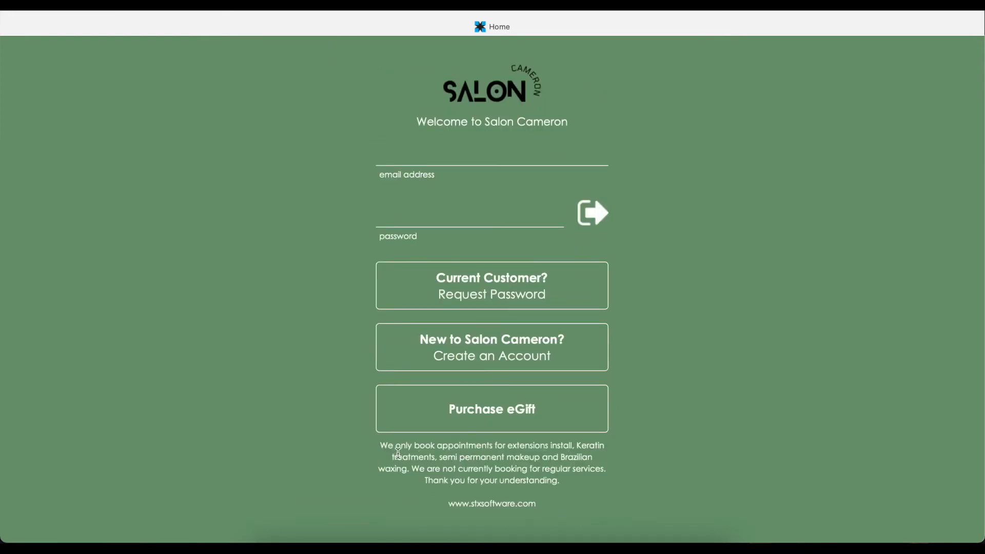
Review the extensions-and-Keratin-only login notice, then return to the settings' Do Not Book message.
drag(380, 444, 529, 503)
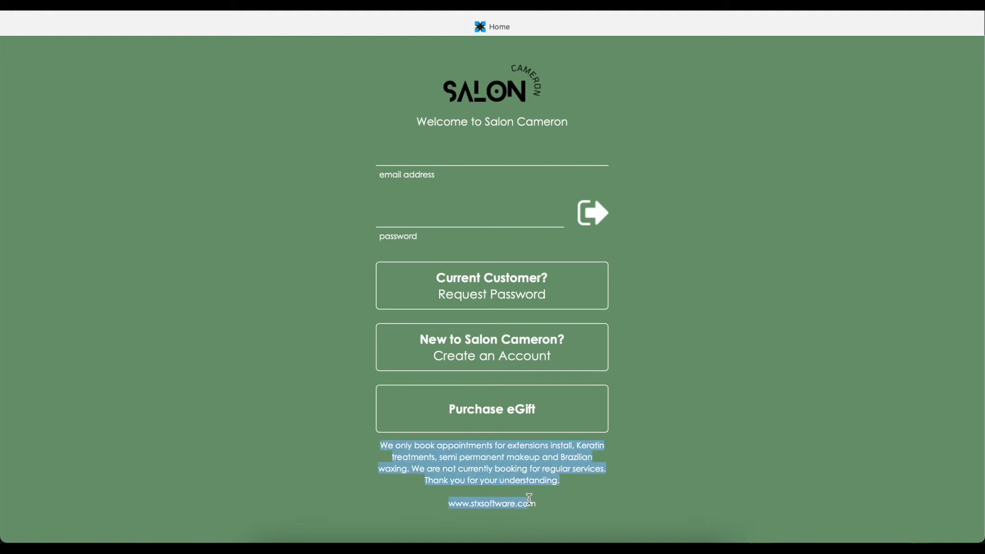
click(559, 512)
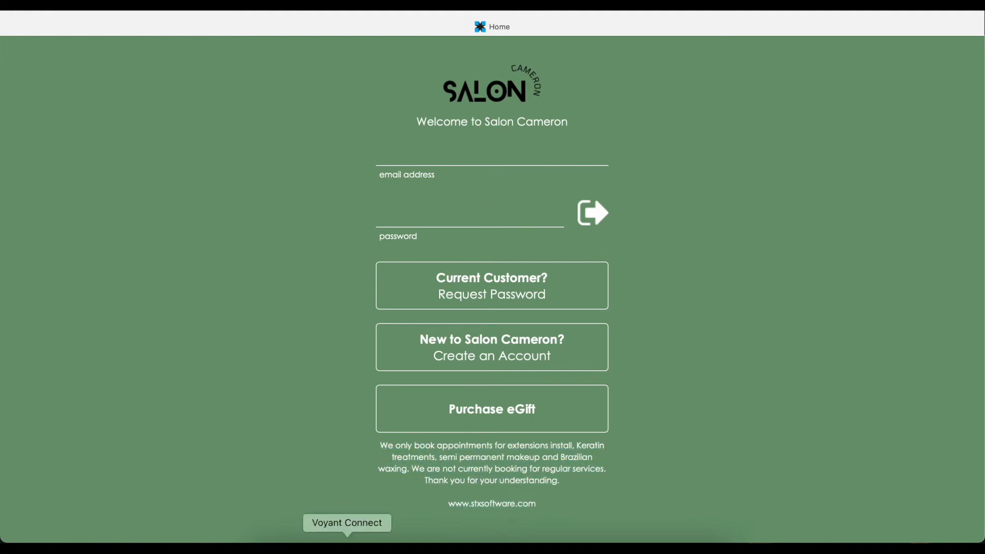
click(374, 539)
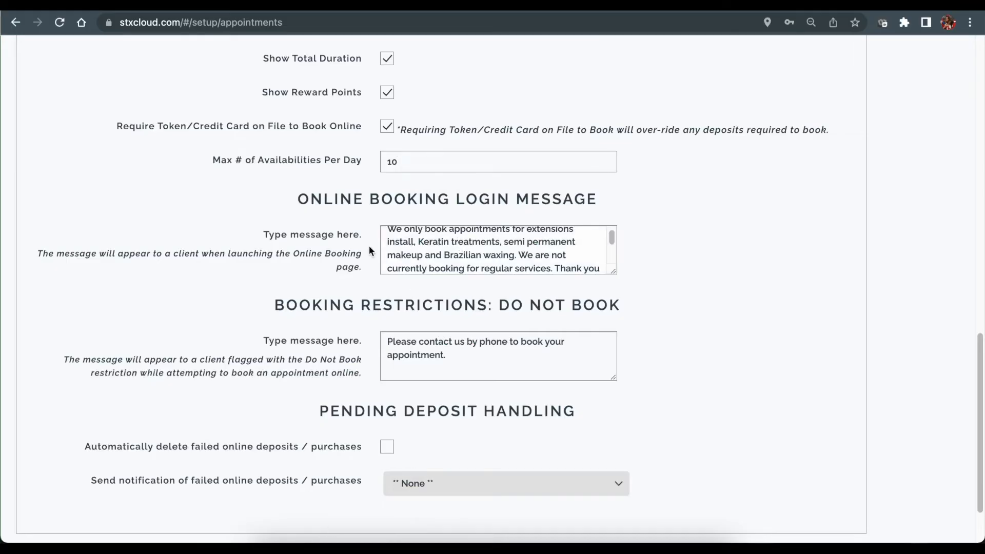
scroll(424, 248, down, 2)
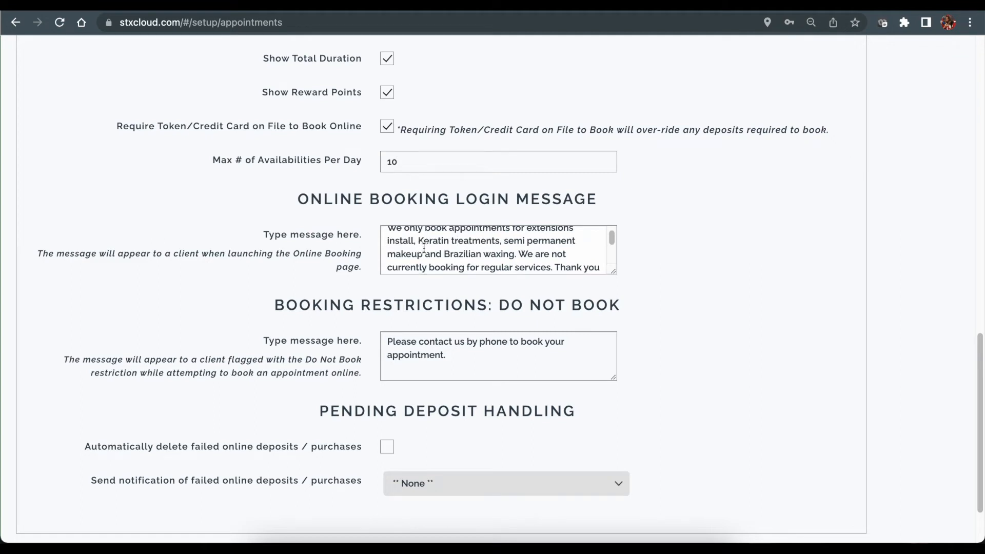
scroll(294, 226, down, 3)
drag(276, 227, 598, 228)
click(666, 237)
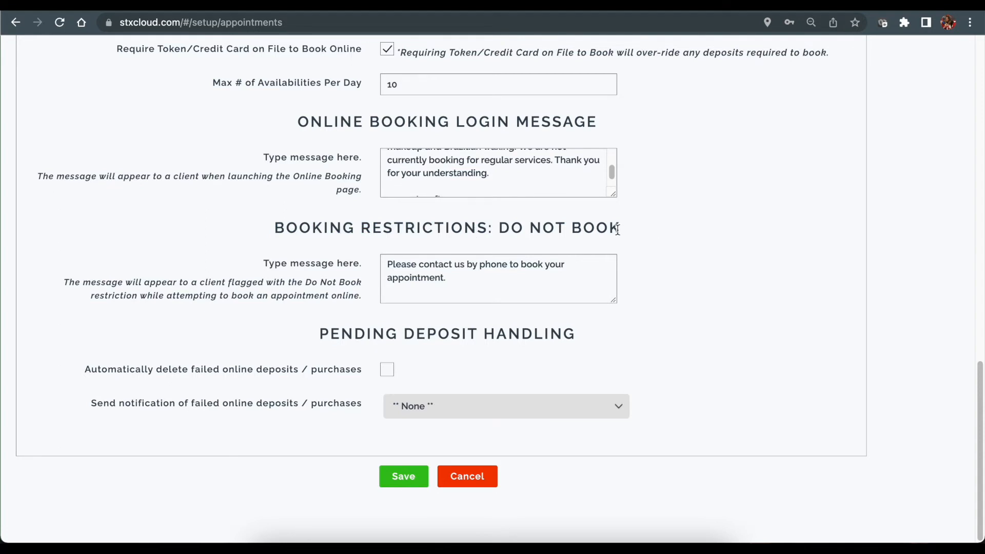
Stop auto-deleting failed online deposits and send failed-deposit notifications to a staff member.
click(449, 276)
click(387, 370)
click(416, 411)
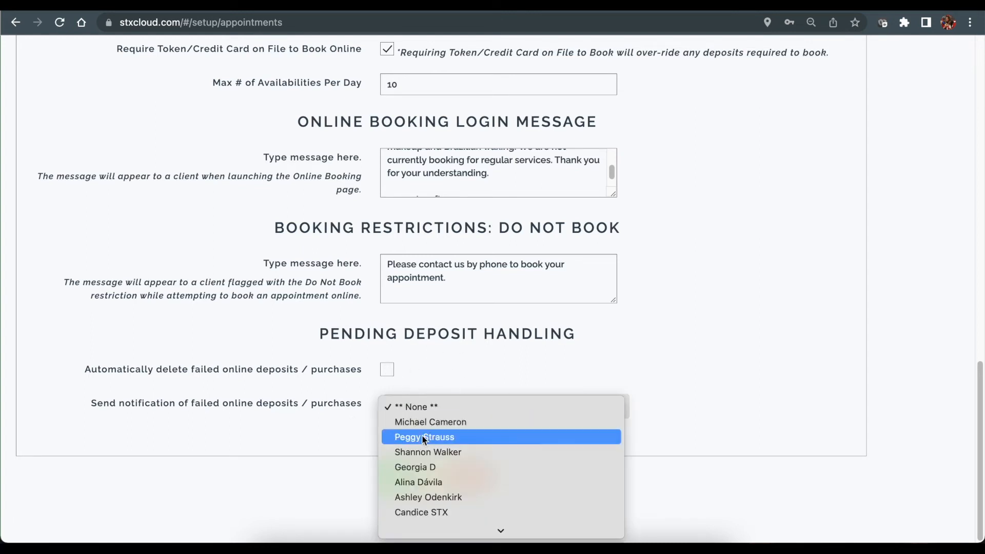
click(485, 452)
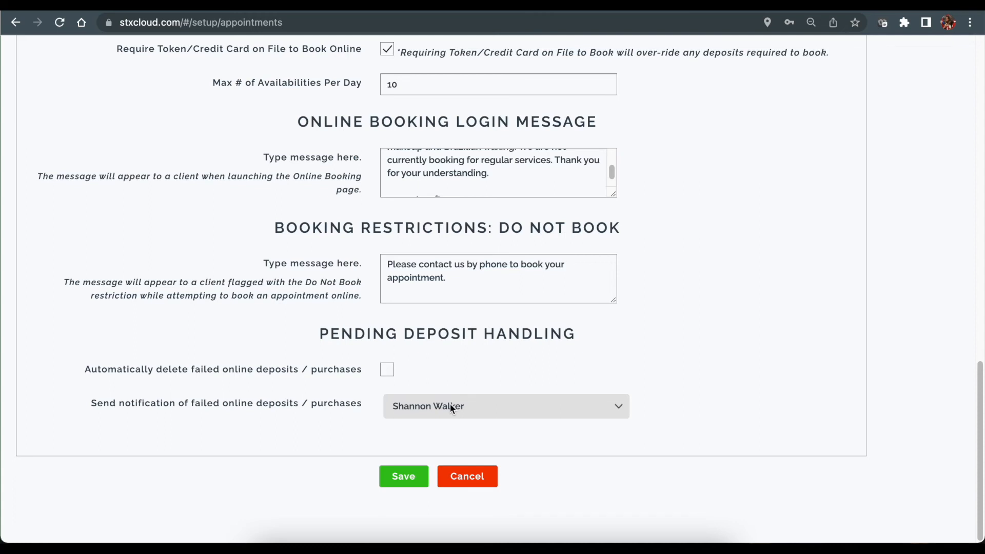
scroll(700, 350, up, 1)
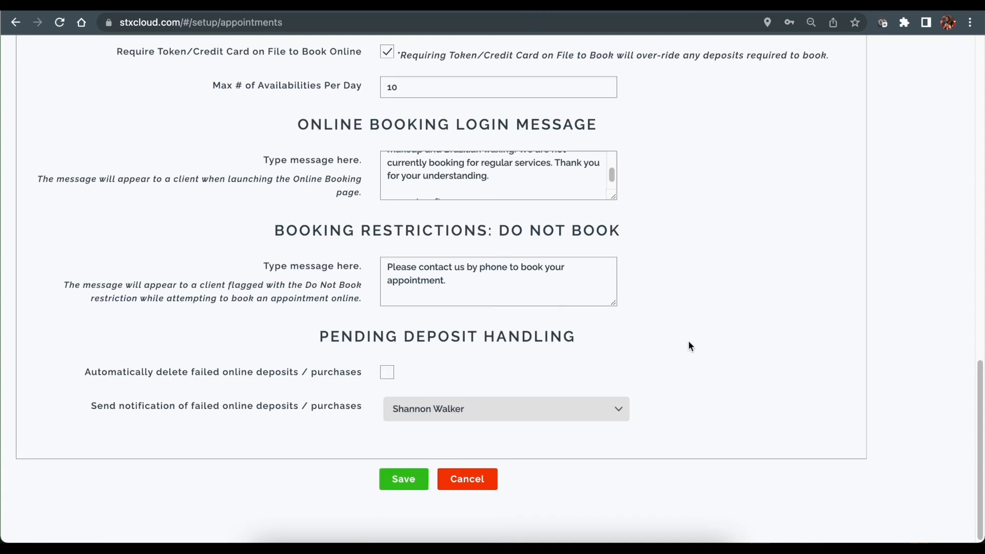
scroll(716, 328, up, 15)
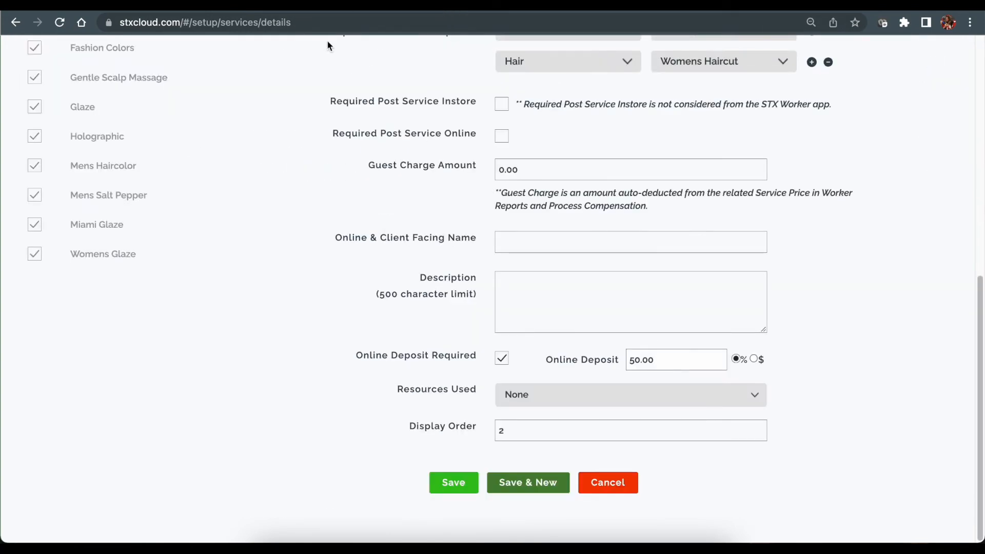
Look over the Full Highlight service details and its service name.
scroll(347, 90, up, 9)
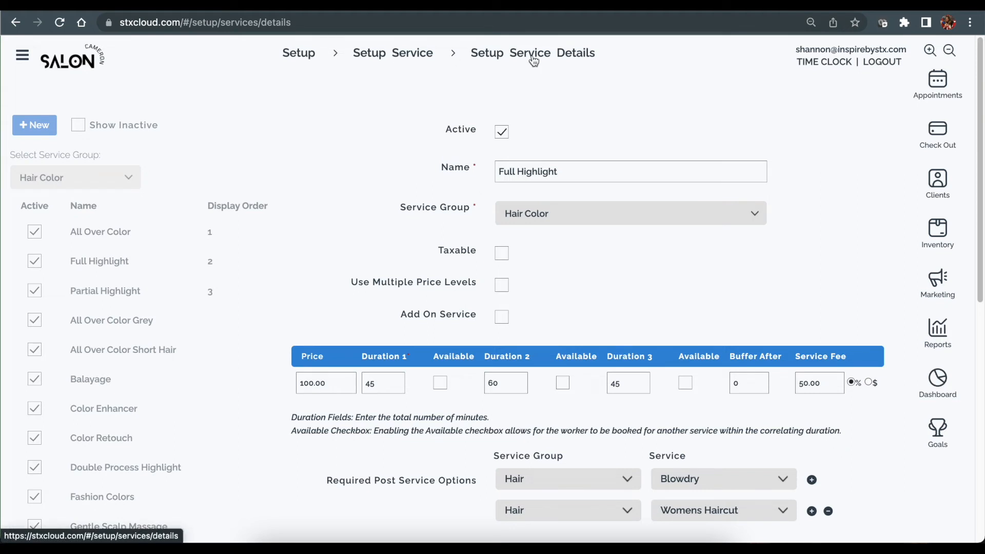
scroll(517, 130, down, 1)
scroll(558, 178, down, 3)
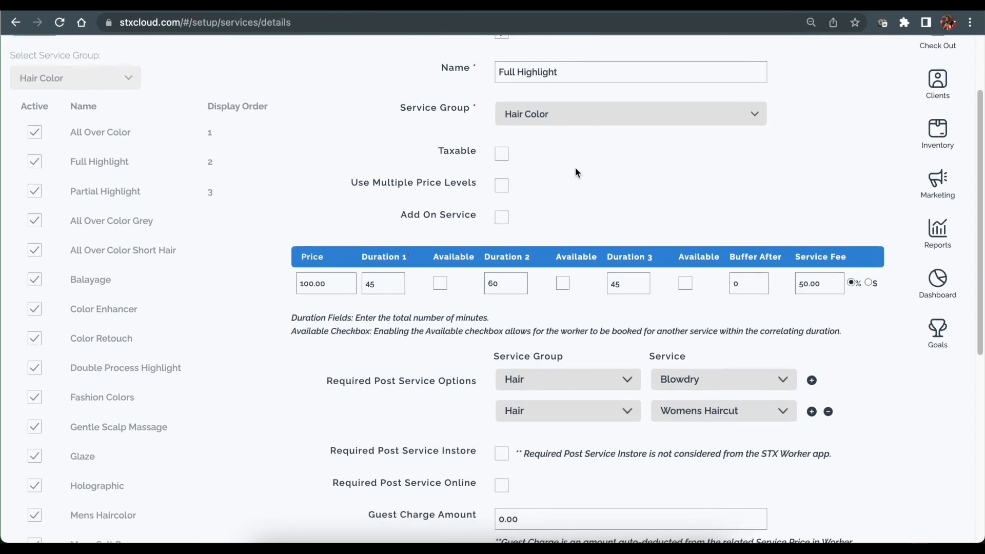
scroll(577, 172, down, 1)
scroll(573, 169, down, 1)
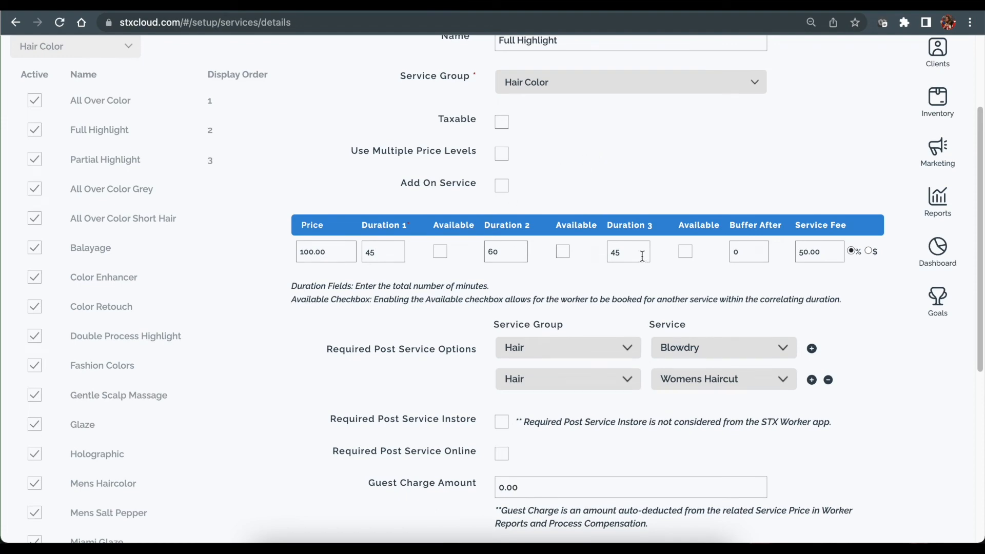
scroll(528, 308, up, 4)
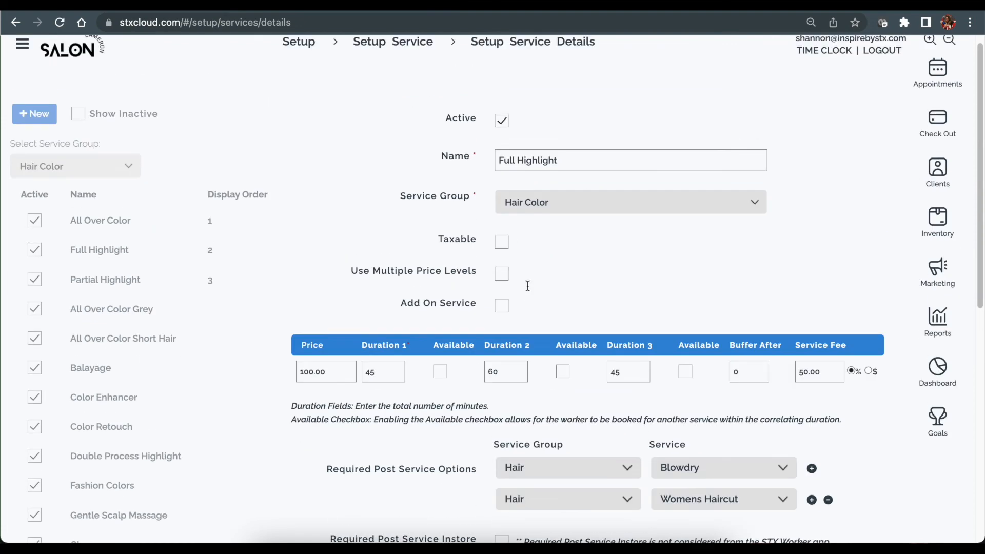
drag(499, 160, 574, 160)
click(576, 161)
Keep Blowdry and Womens Haircut as post-service options and tick Required Post Service Online.
scroll(653, 272, down, 1)
scroll(649, 268, down, 5)
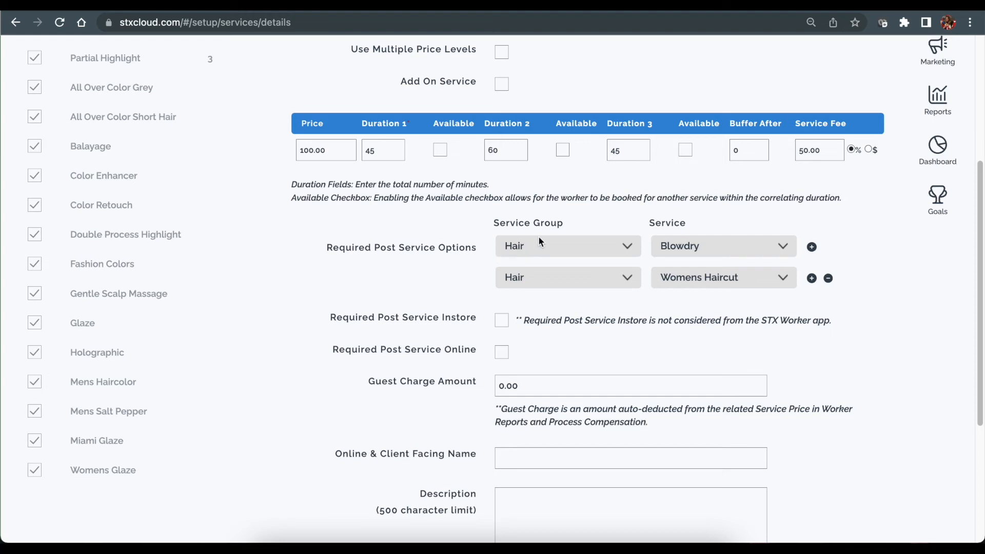
scroll(572, 131, up, 4)
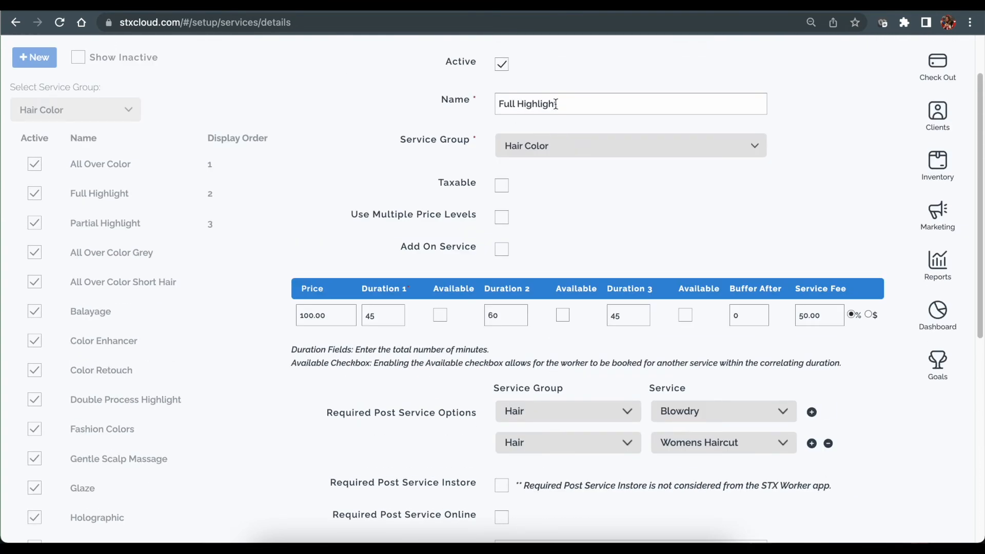
scroll(580, 106, down, 3)
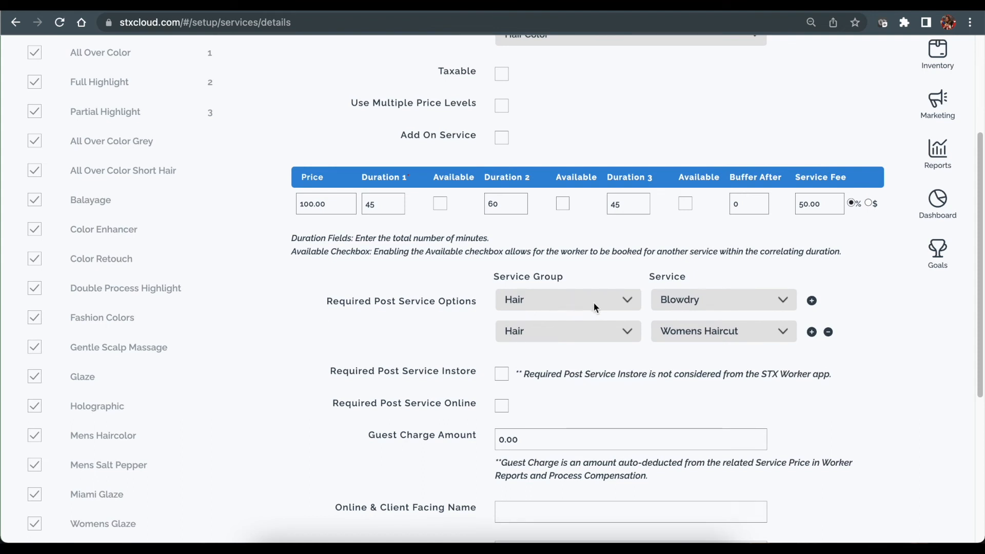
scroll(701, 298, down, 2)
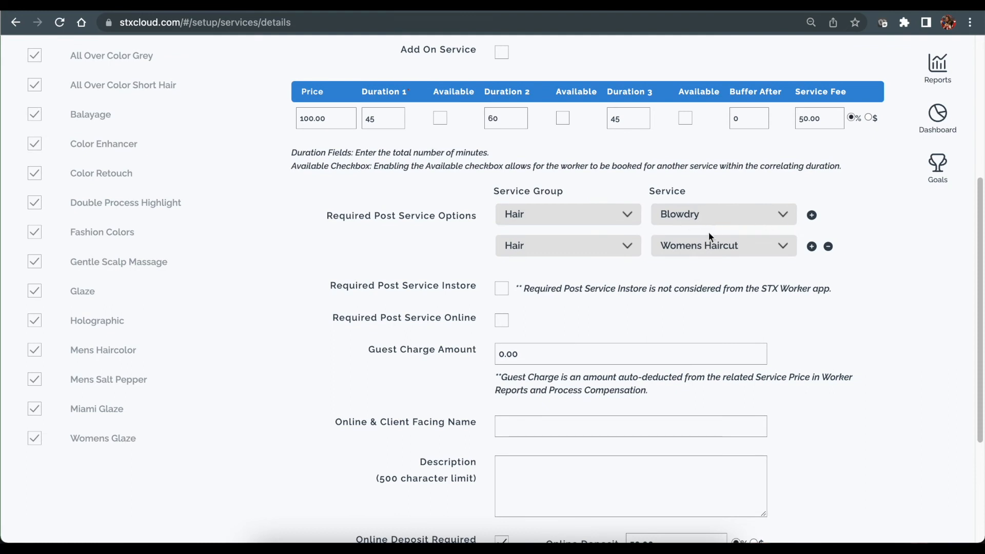
click(812, 246)
click(829, 277)
click(502, 321)
scroll(518, 313, up, 3)
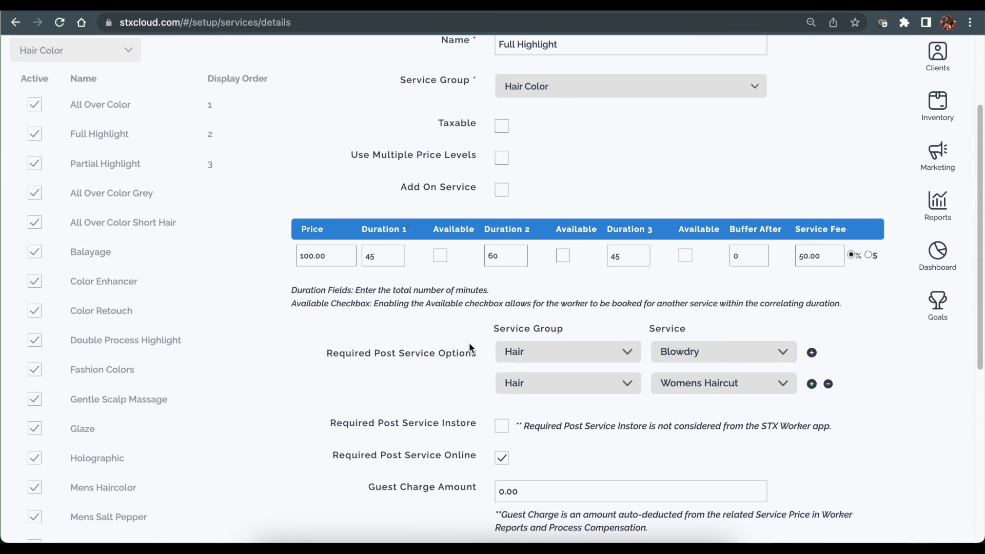
scroll(469, 343, down, 3)
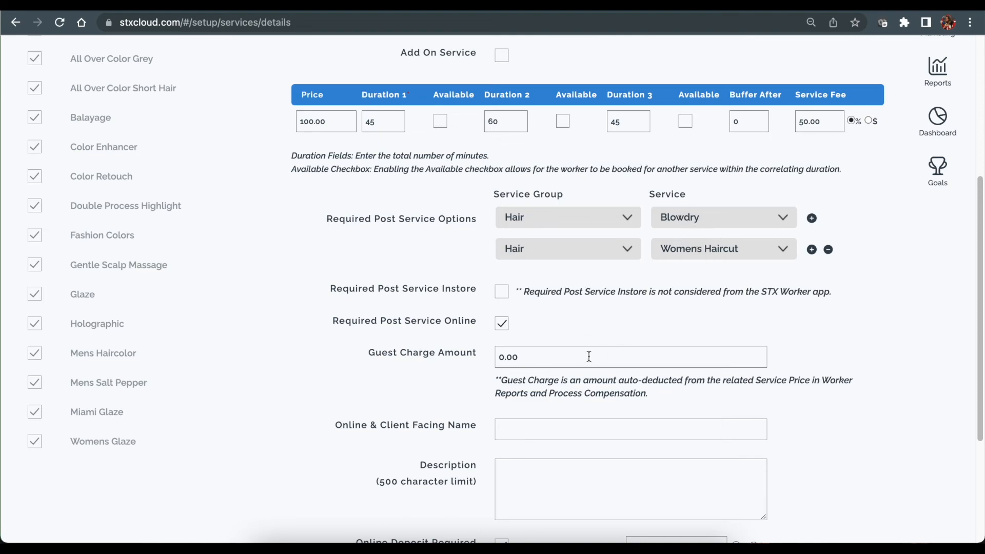
scroll(565, 321, down, 1)
scroll(570, 331, down, 1)
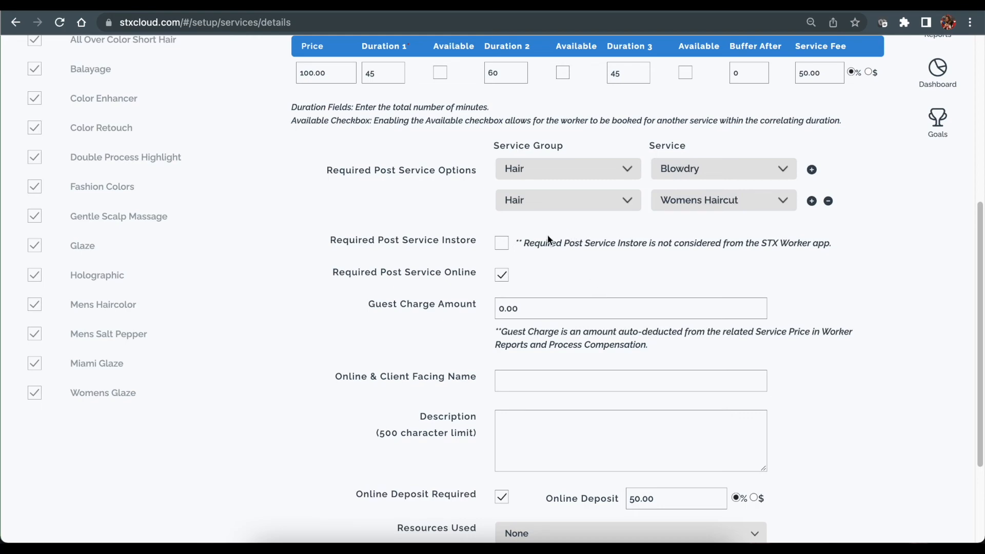
scroll(544, 240, up, 3)
scroll(538, 235, up, 4)
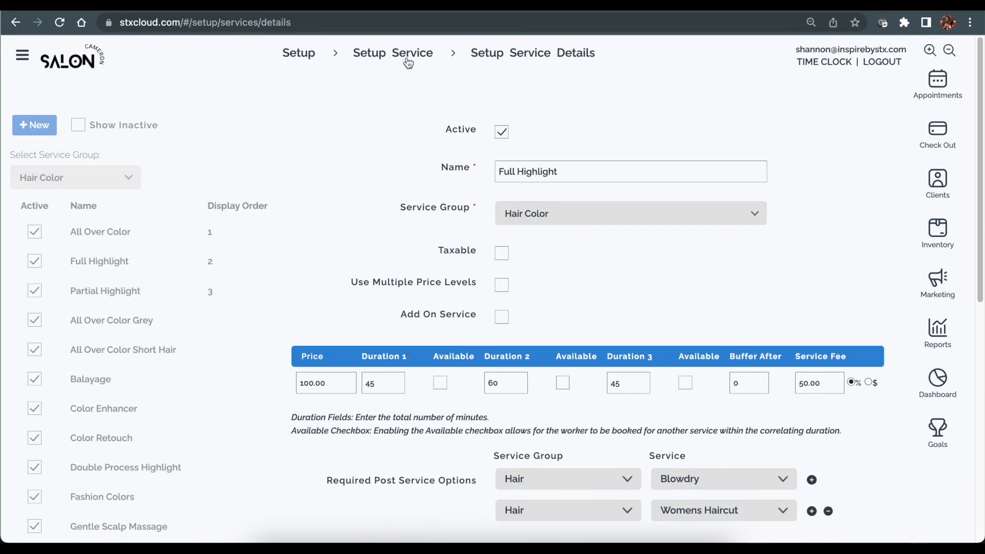
Discard the Full Highlight edits and open Setup Workers > Worker Details.
click(307, 53)
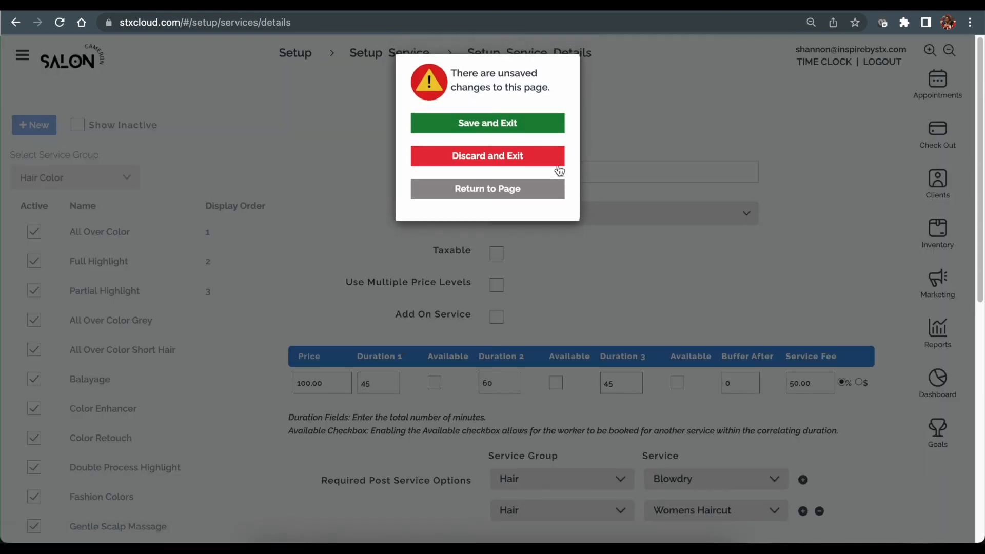
click(476, 157)
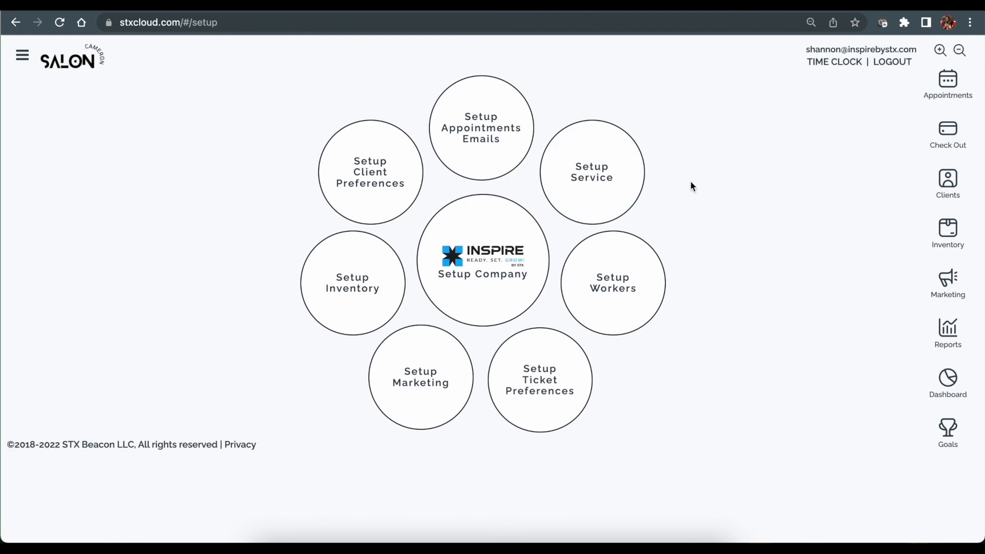
click(622, 292)
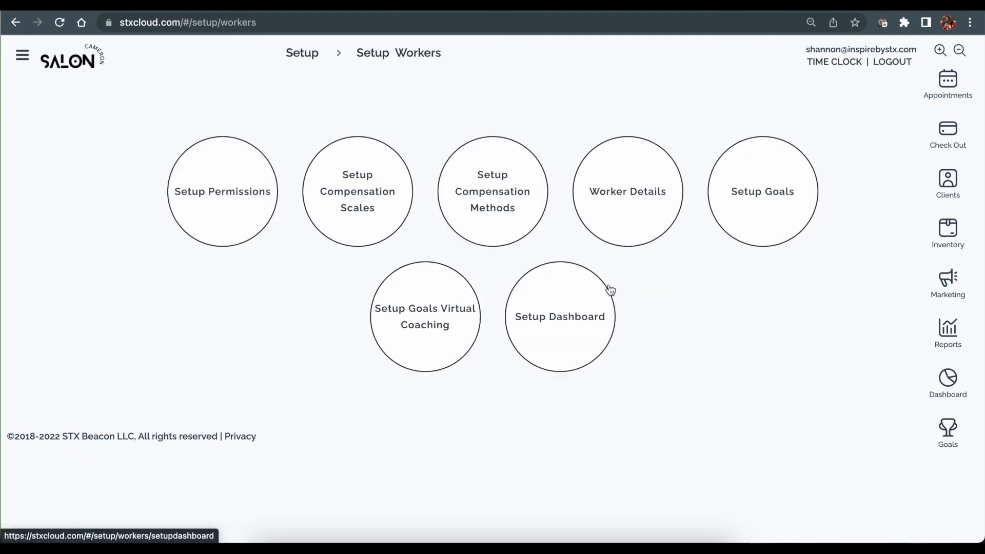
click(652, 211)
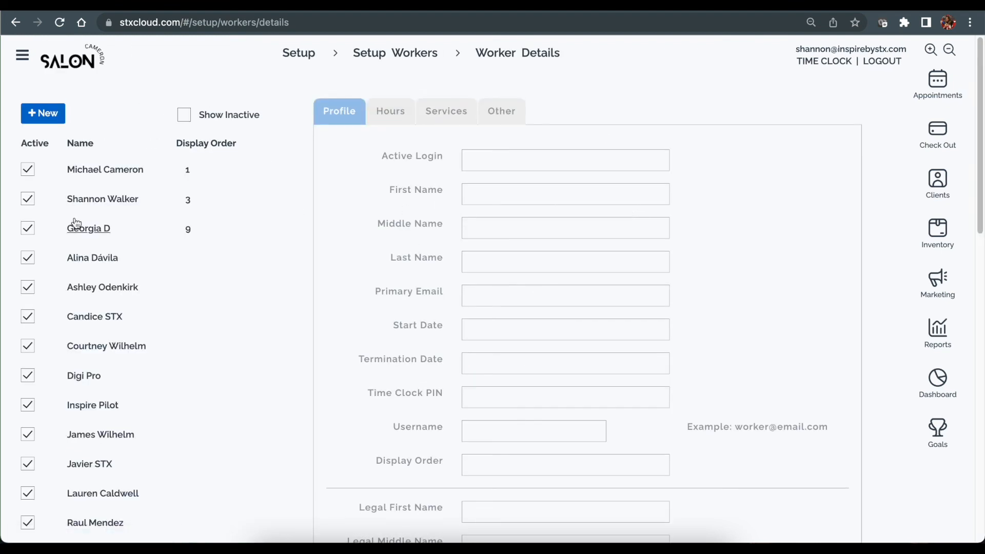
For the second listed worker, turn off online booking for Partial Highlight, Balayage and Color Enhancer.
click(111, 200)
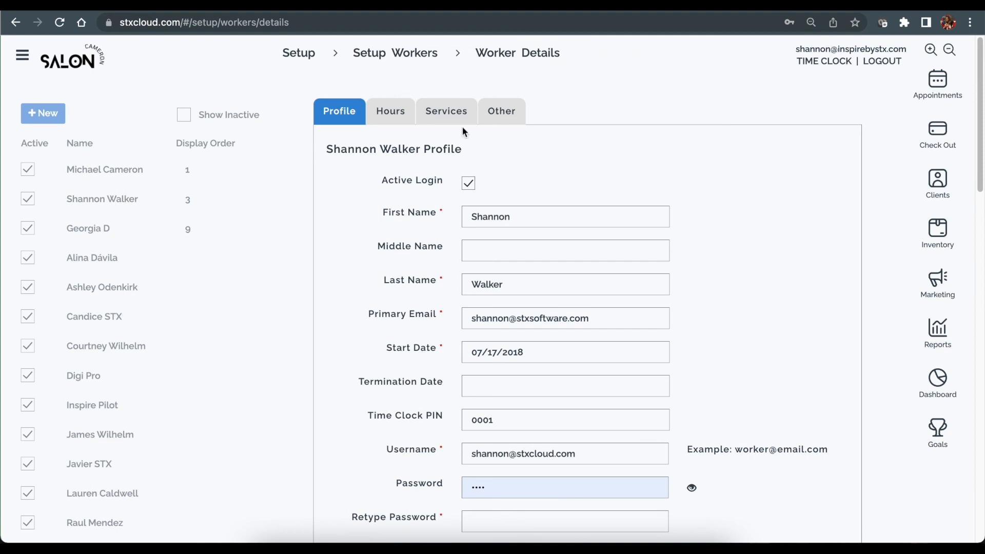
click(429, 120)
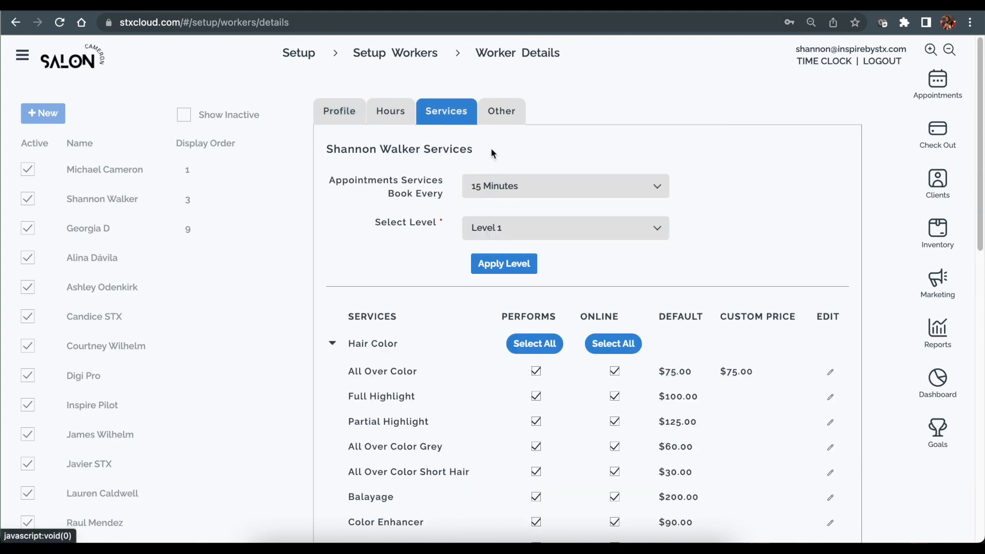
scroll(609, 248, down, 1)
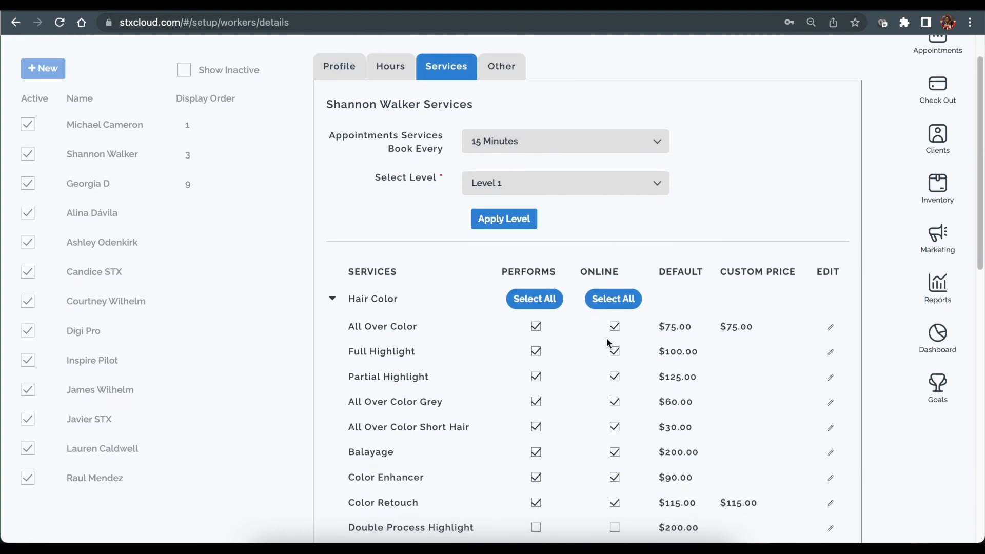
click(614, 377)
scroll(624, 400, down, 2)
click(616, 372)
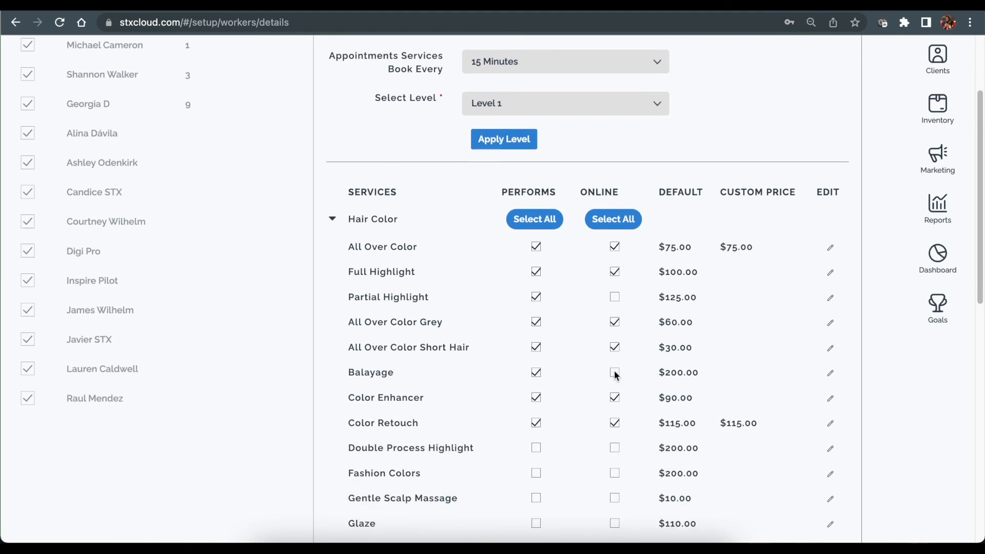
click(617, 401)
scroll(631, 392, down, 4)
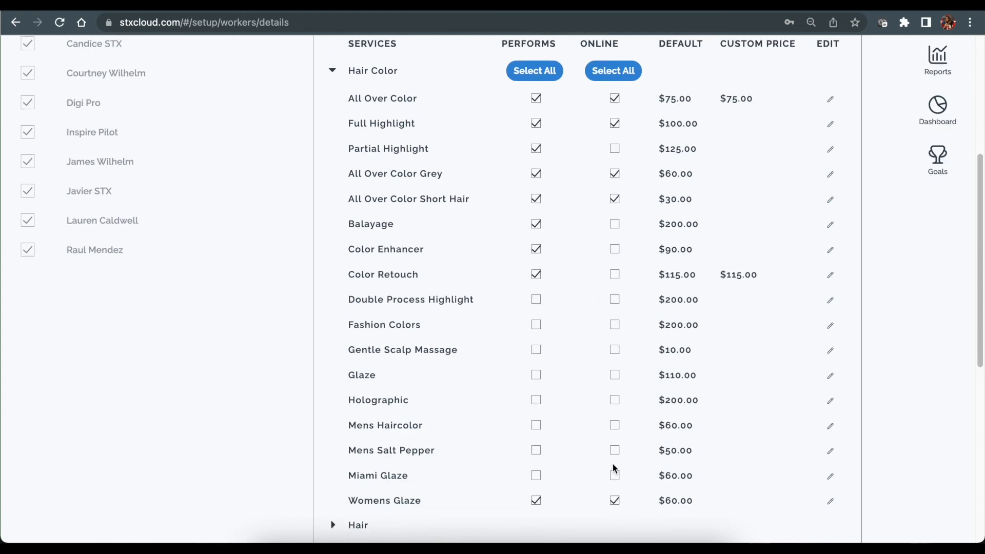
scroll(616, 459, up, 5)
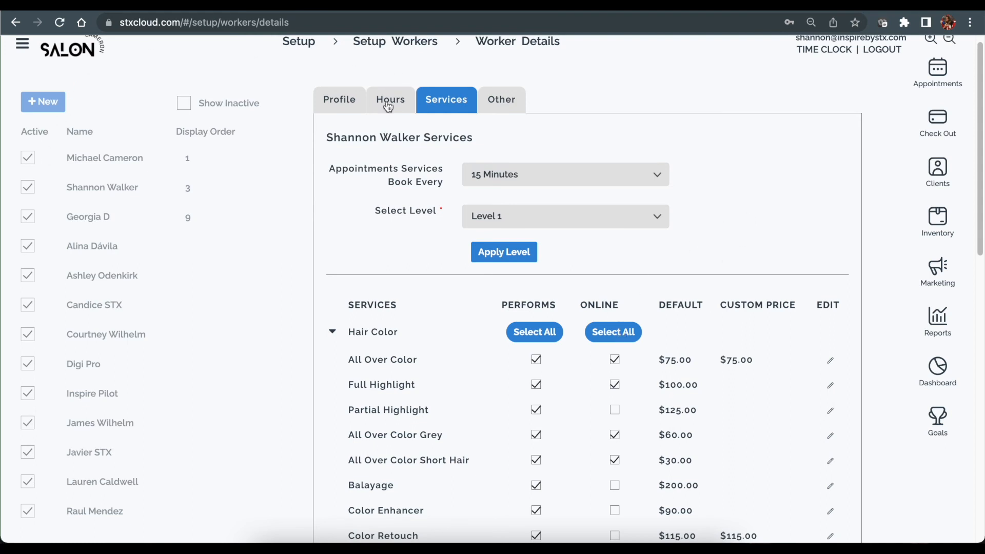
Clear online booking for all Hair Color services, then enable it for Full Highlight only.
click(613, 335)
click(612, 335)
scroll(616, 411, down, 2)
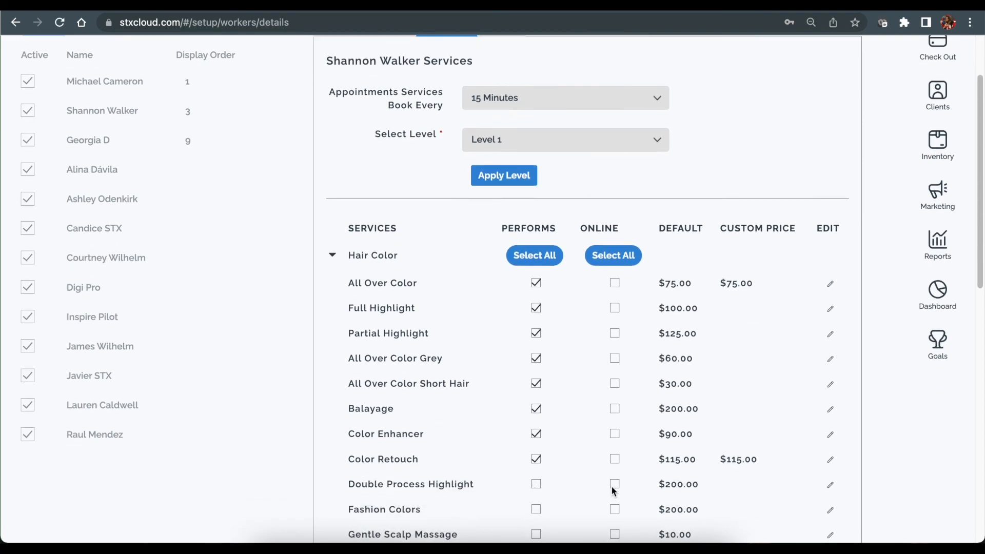
scroll(615, 491, down, 4)
scroll(614, 487, up, 6)
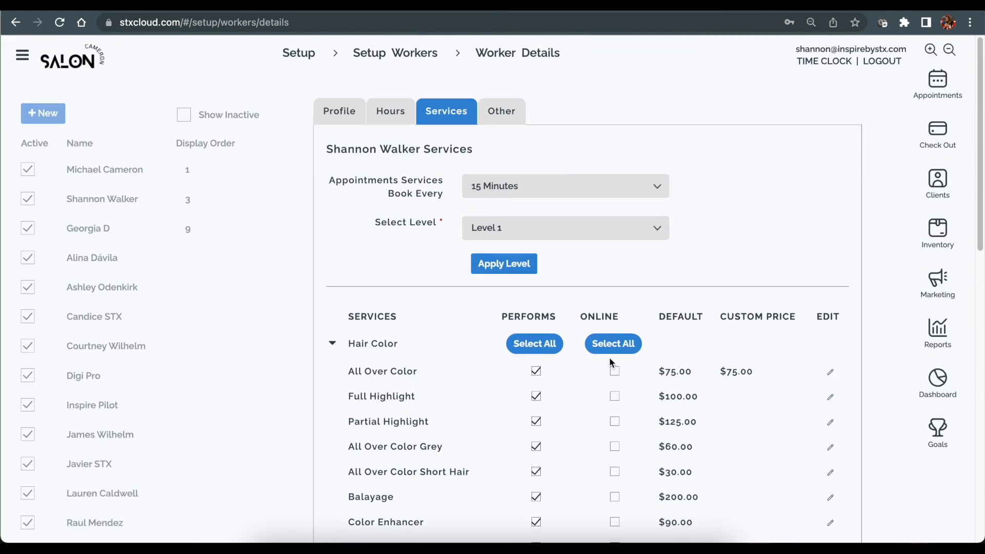
click(615, 397)
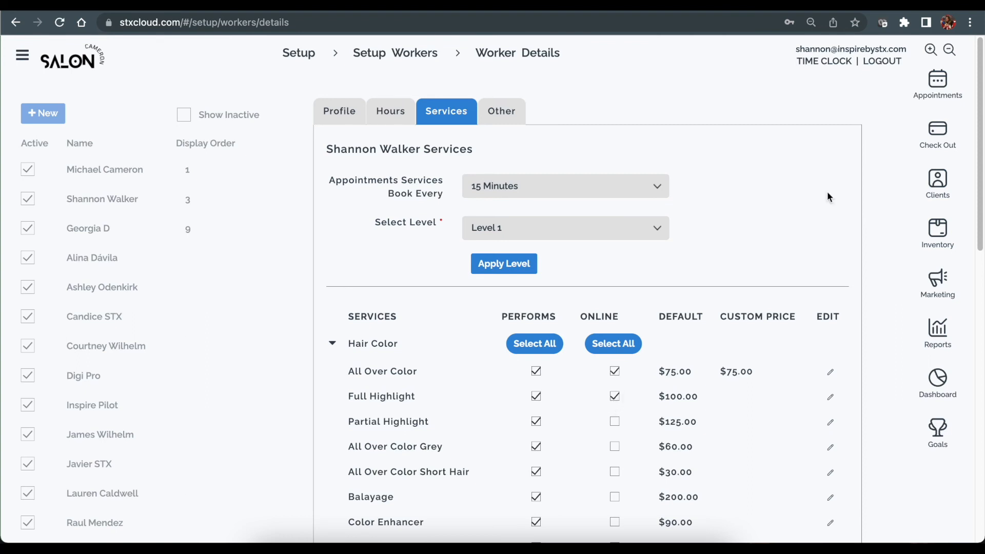
In the worker's Hours, set Monday online availability to open 10:30 AM and close 2:00 PM.
click(390, 114)
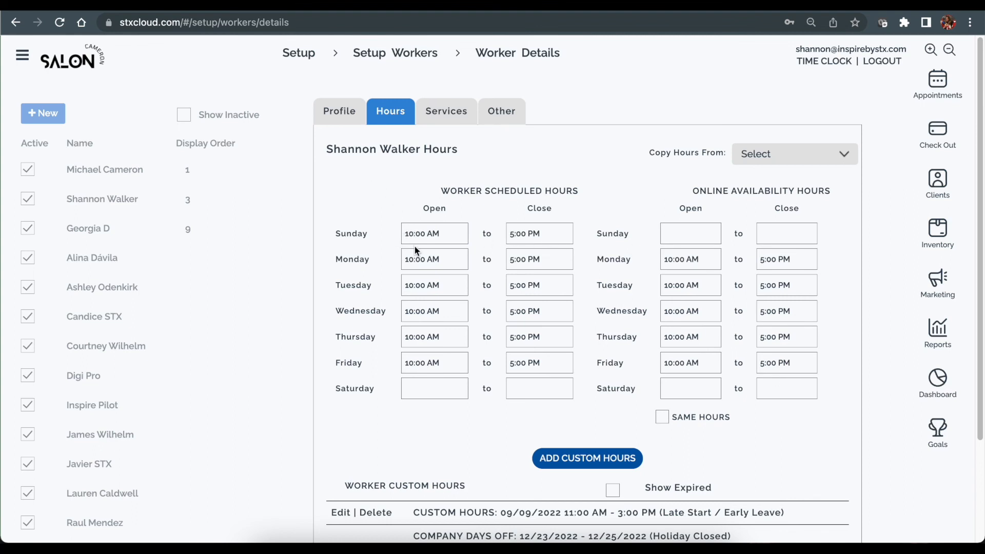
drag(403, 233, 482, 241)
click(567, 235)
click(680, 234)
drag(762, 258, 758, 258)
text(2)
drag(685, 260, 660, 260)
text(10:30)
click(714, 264)
scroll(678, 302, down, 1)
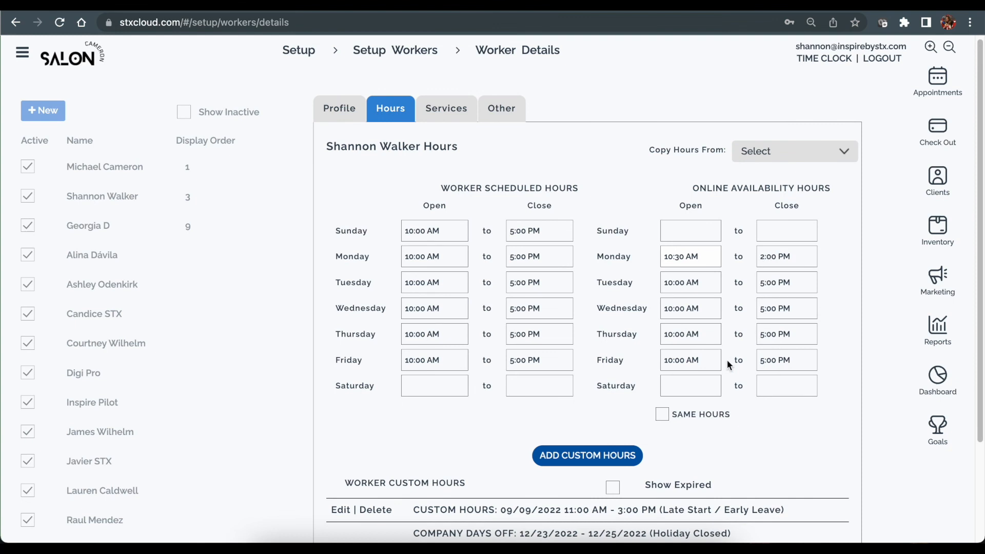
scroll(724, 361, down, 1)
scroll(723, 361, up, 1)
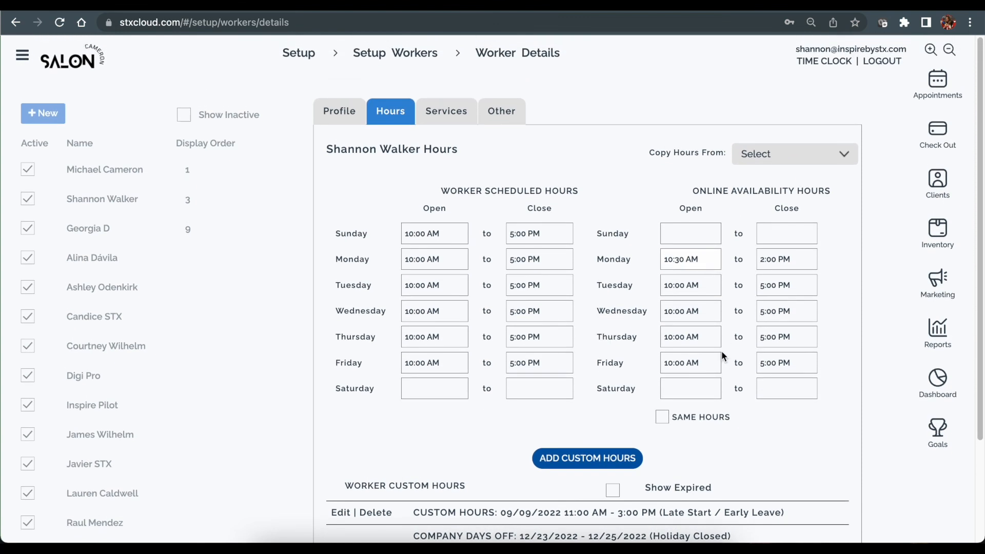